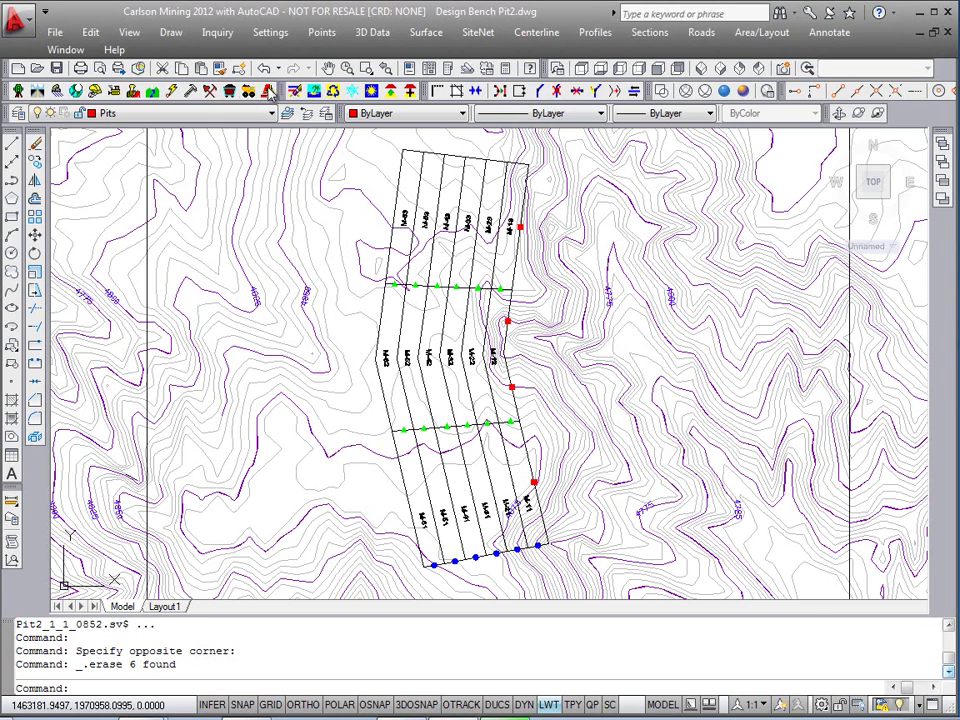
Step: Load the Surface Mining module and show its Surface command menu
left_click(248, 91)
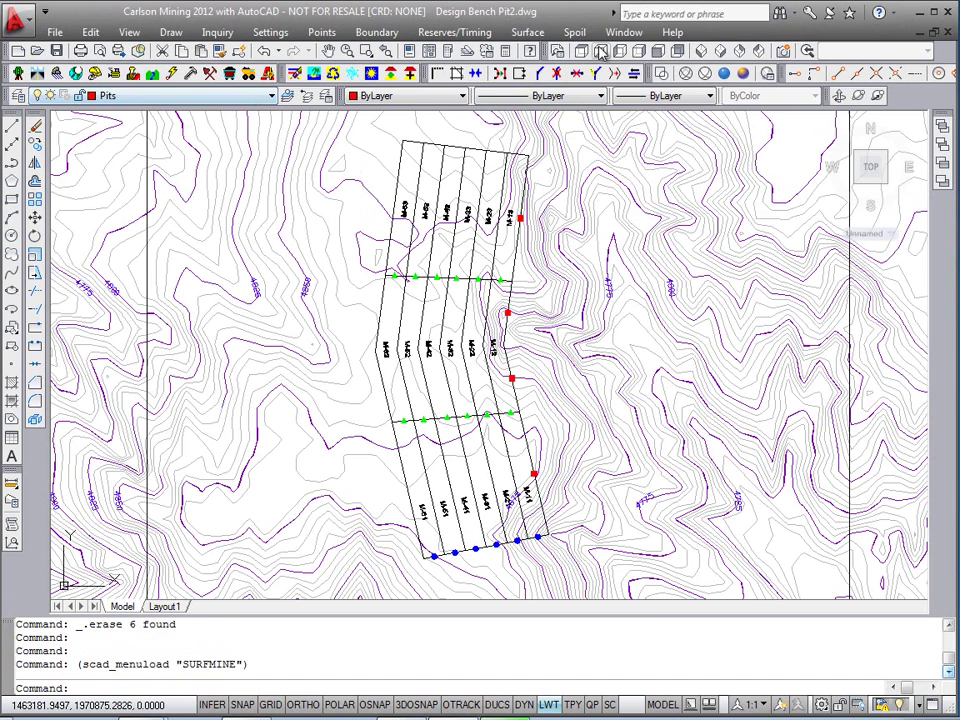
left_click(527, 32)
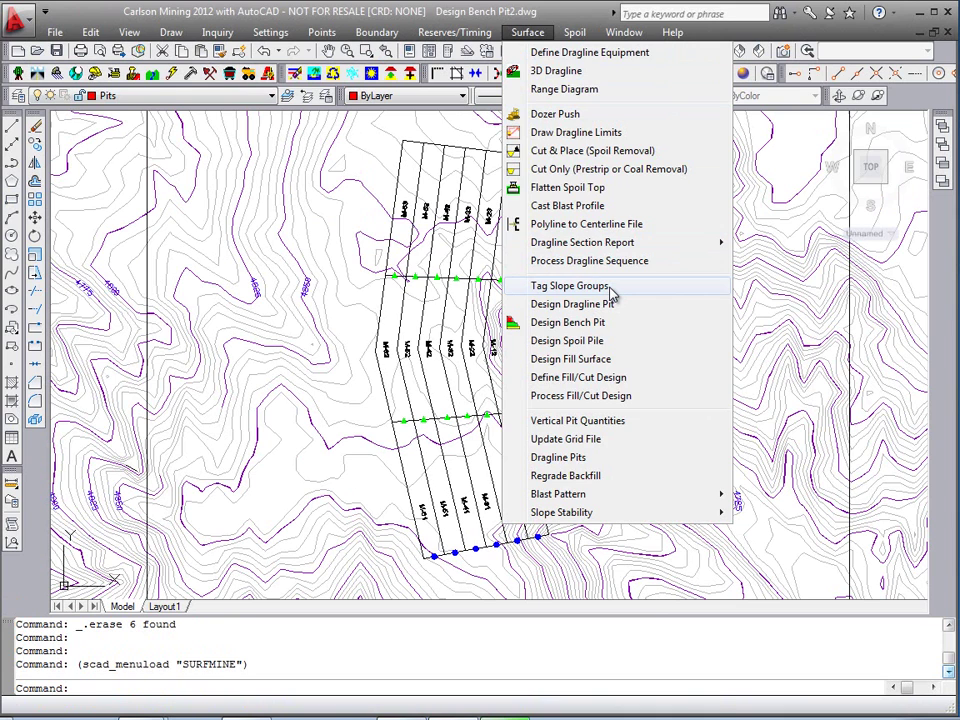
Step: Start Tag Slope Groups and review the slope group 2, 3 and 4 settings
left_click(570, 286)
mouse_move(548, 243)
left_mouse_down()
mouse_move(730, 265)
mouse_move(809, 231)
left_mouse_up()
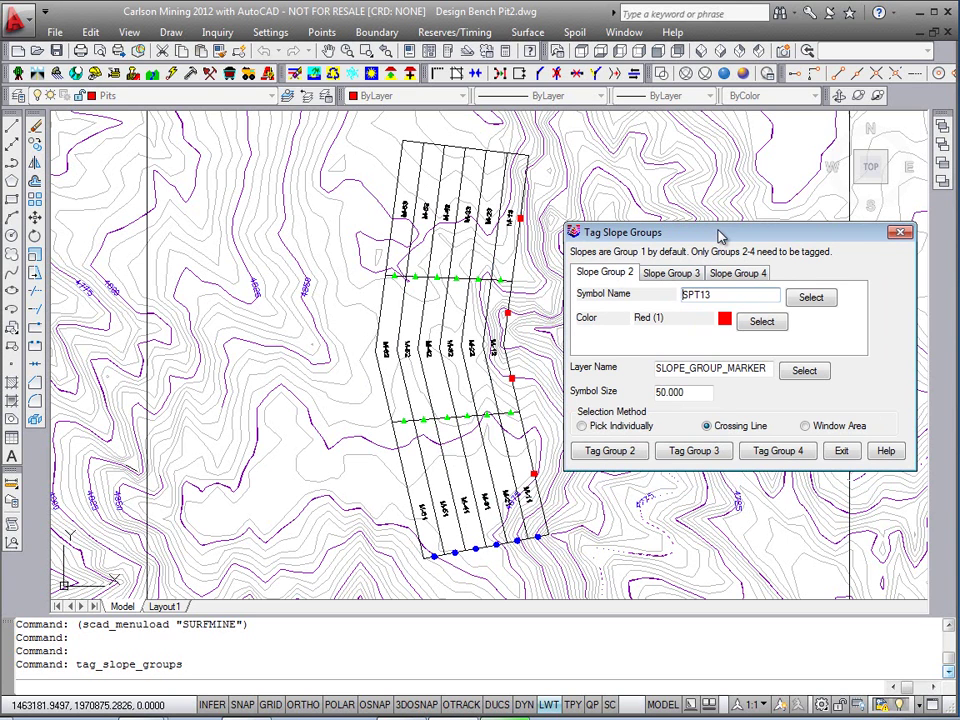
left_click_drag(709, 231, 673, 234)
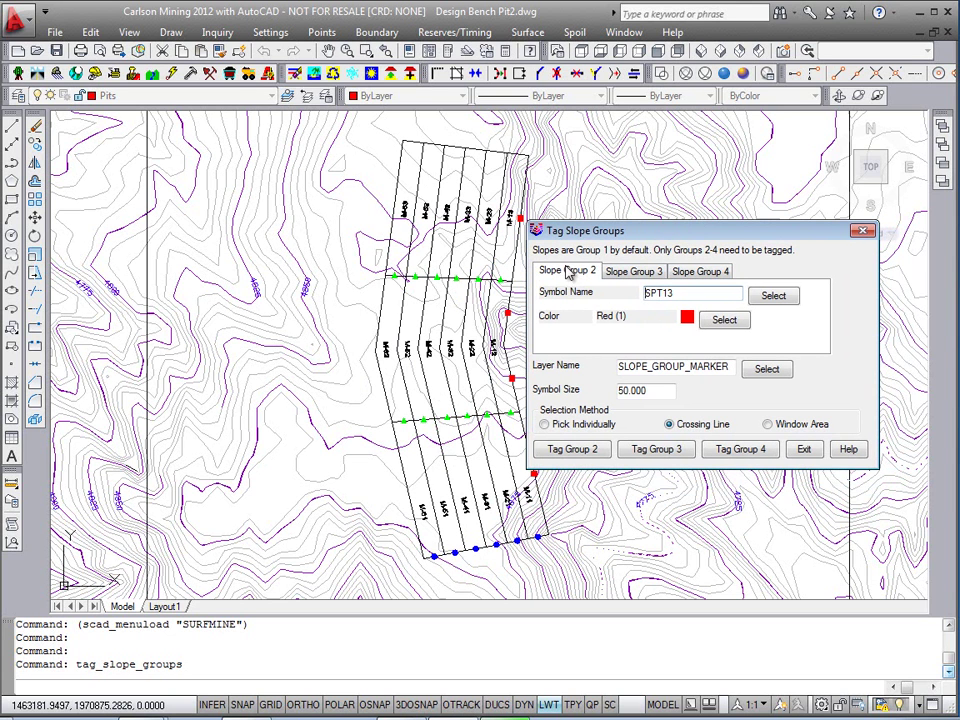
left_click(625, 272)
left_click(681, 272)
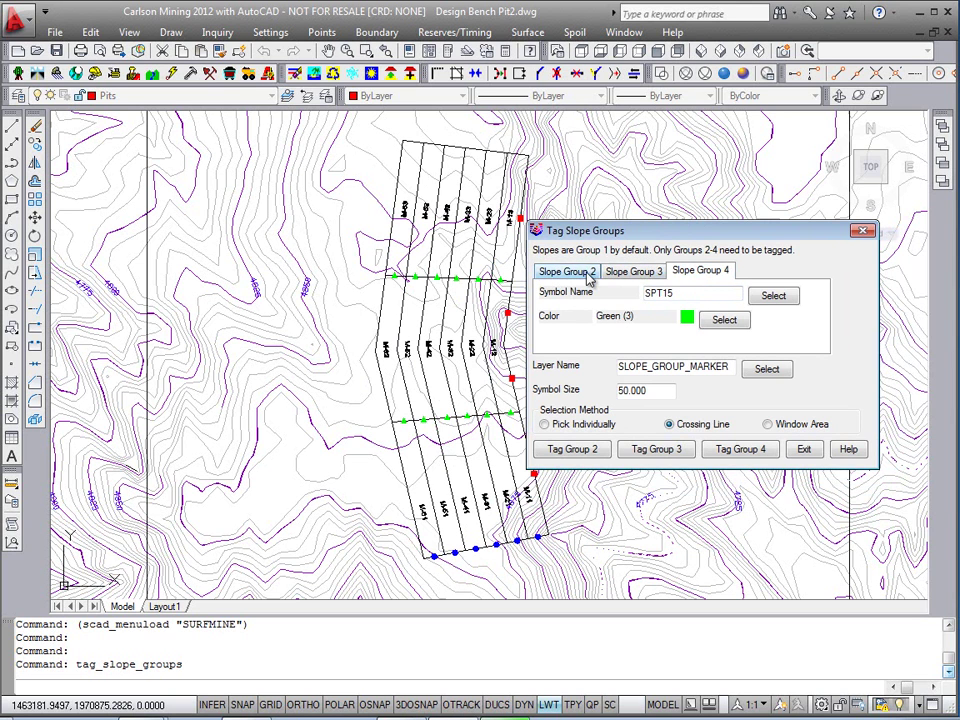
left_click(570, 272)
left_click(629, 274)
left_click(704, 274)
left_click(640, 276)
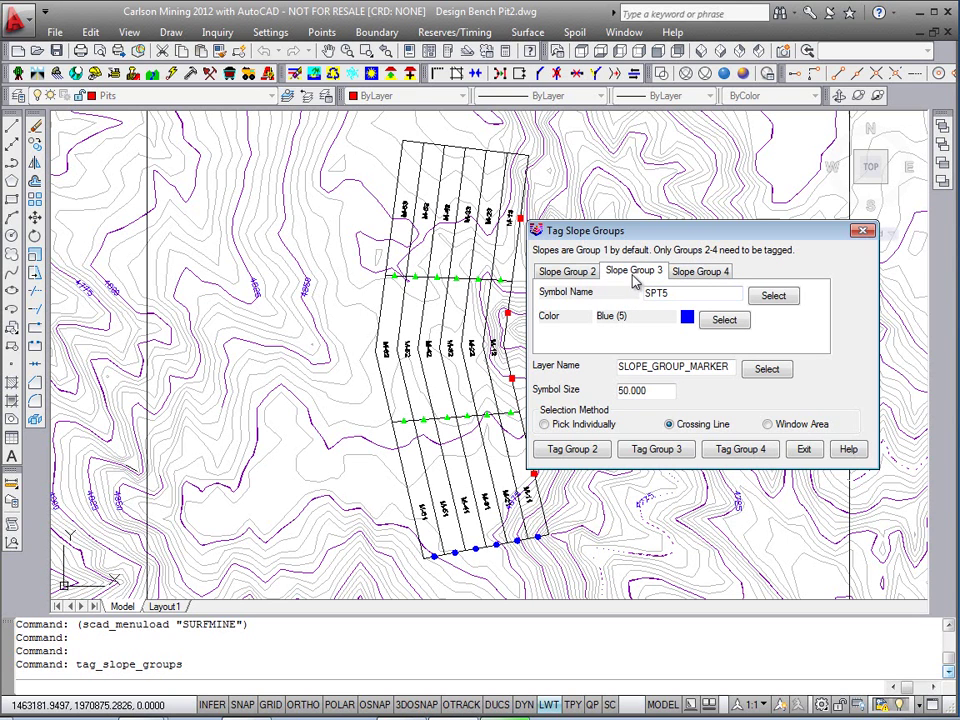
Step: Give slope group 3 a Blue colour and SPT5 symbol, picking segments individually
left_click(735, 320)
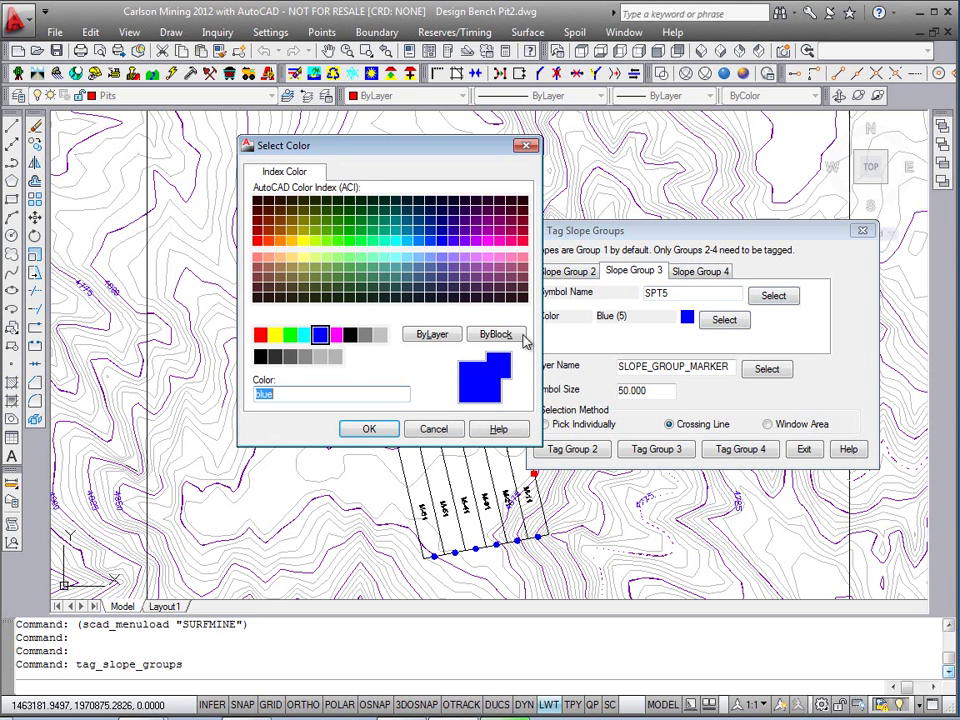
left_click(369, 428)
left_click(773, 295)
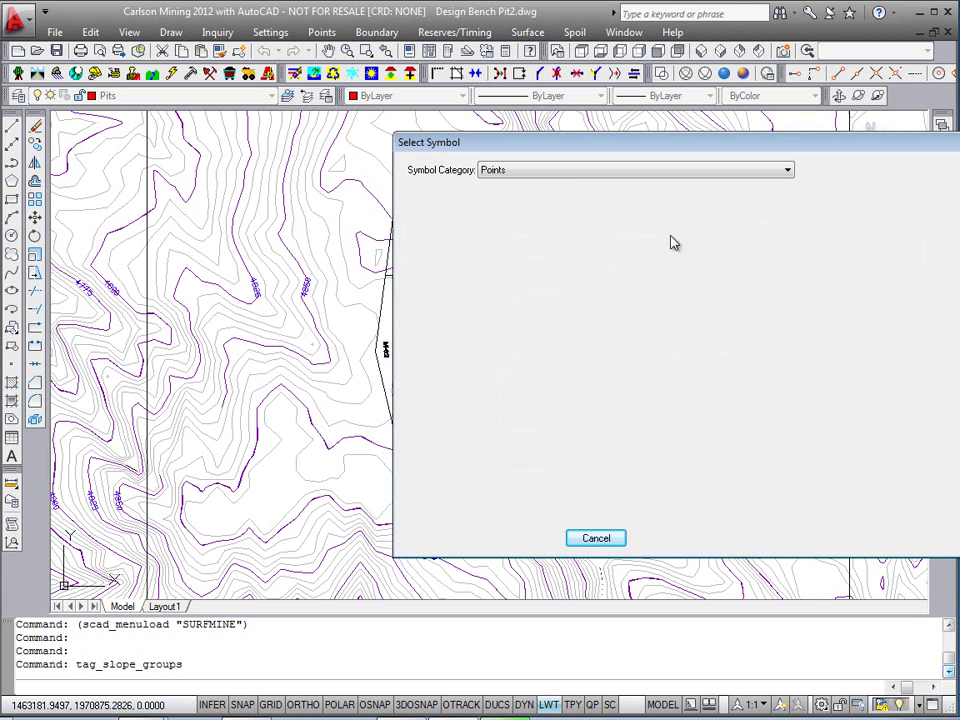
left_click(615, 338)
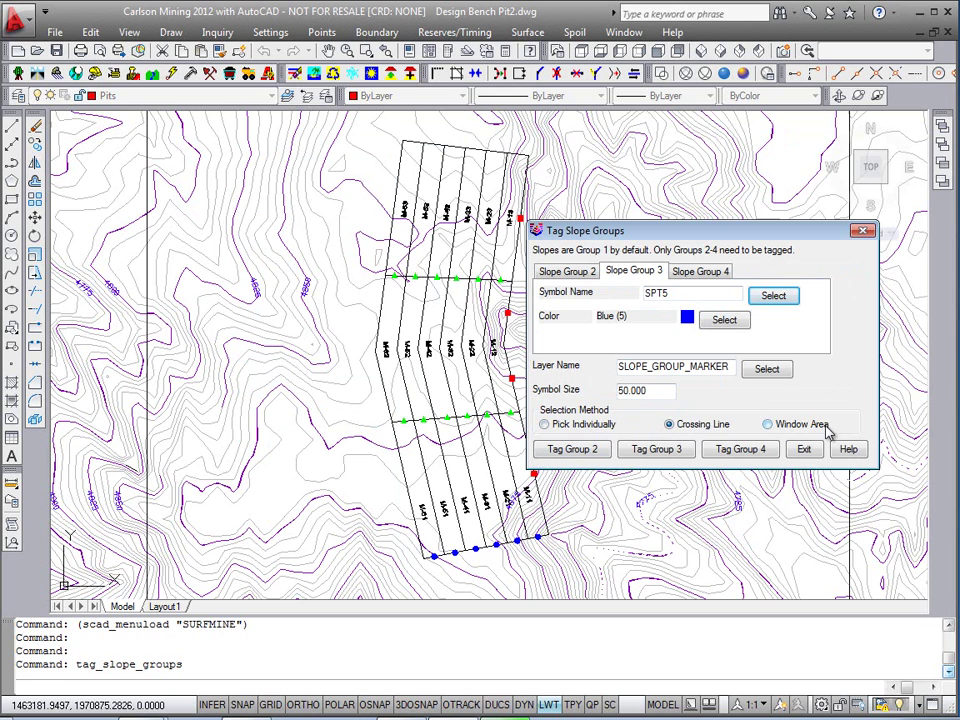
left_click(584, 426)
Step: Tag the six top-edge pit segments, up to near M-13, as slope group 3
left_click(656, 449)
scroll(428, 150, "up", 6)
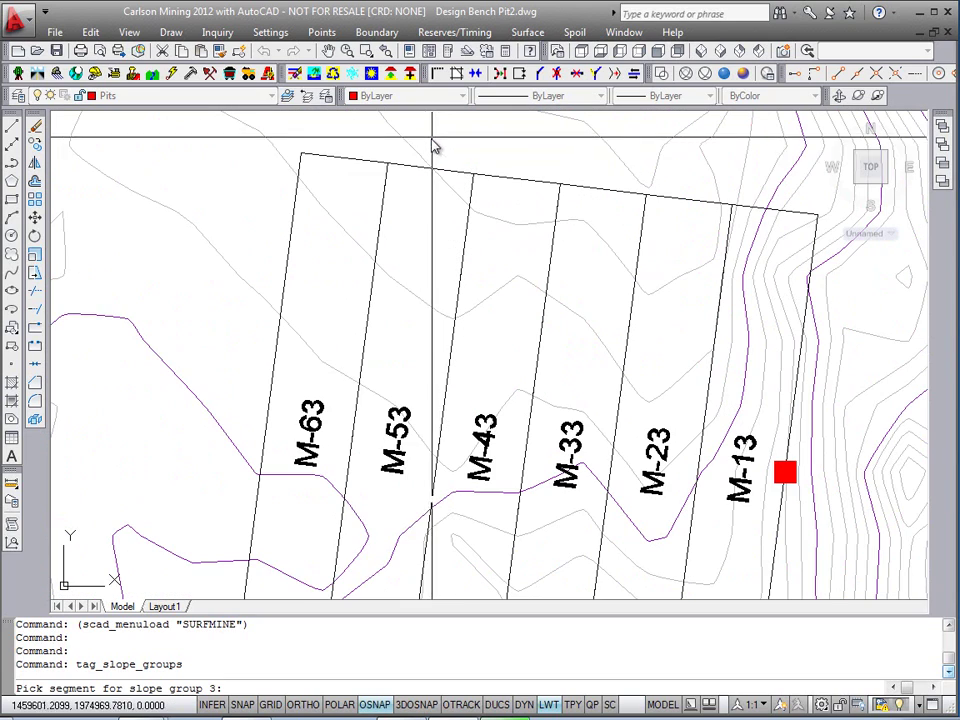
left_click(344, 158)
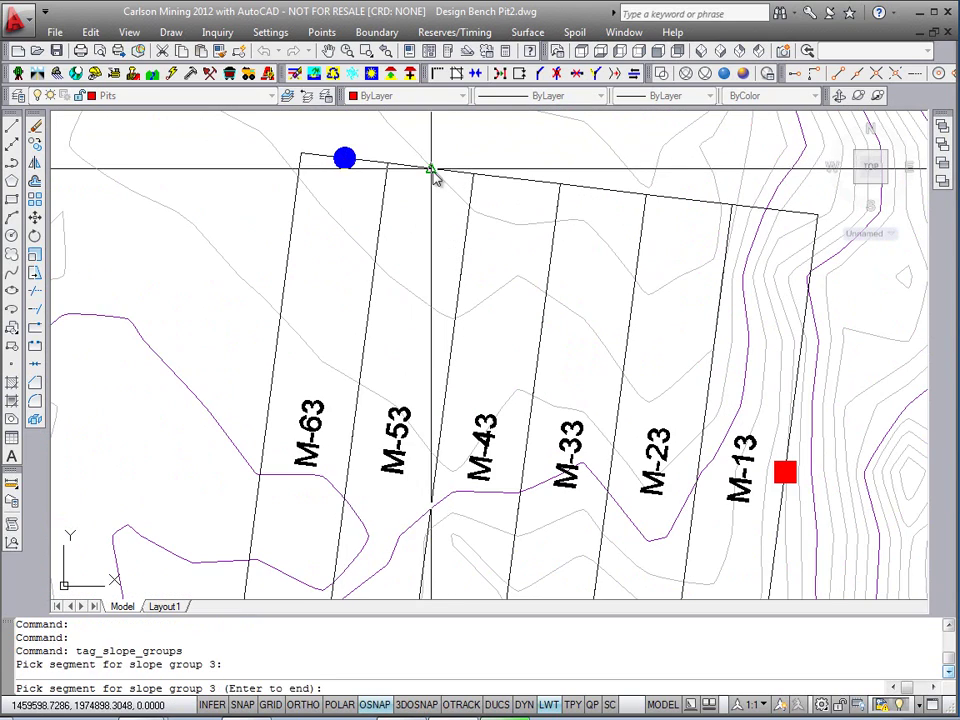
left_click(431, 168)
left_click(525, 187)
left_click(604, 194)
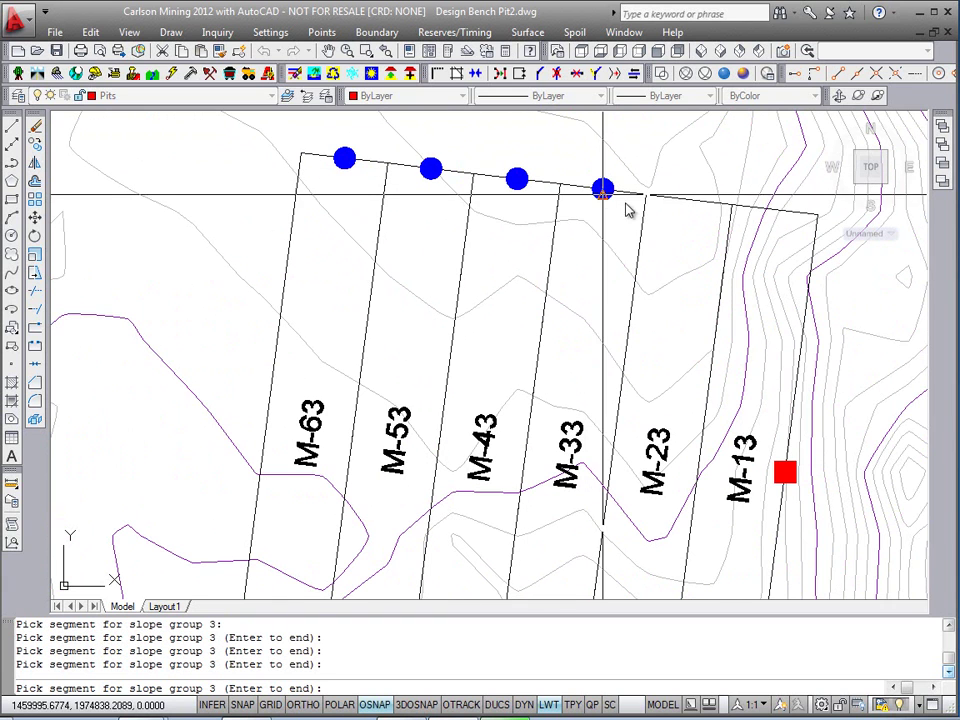
left_click(690, 201)
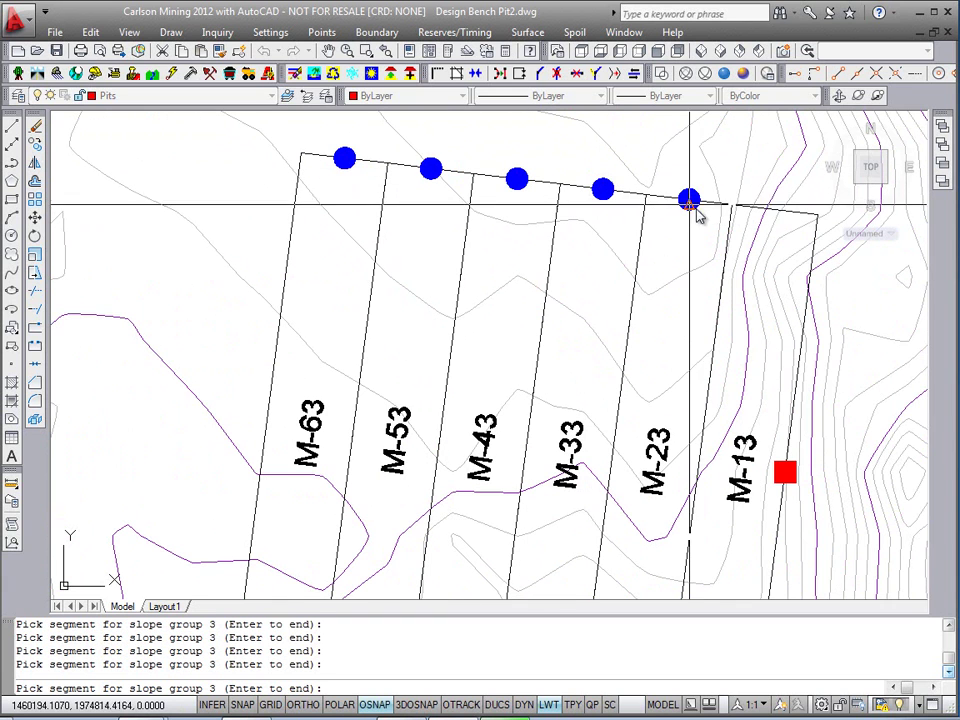
left_click(774, 213)
Step: Finish the slope group 3 selection and close Tag Slope Groups
scroll(772, 228, "down", 6)
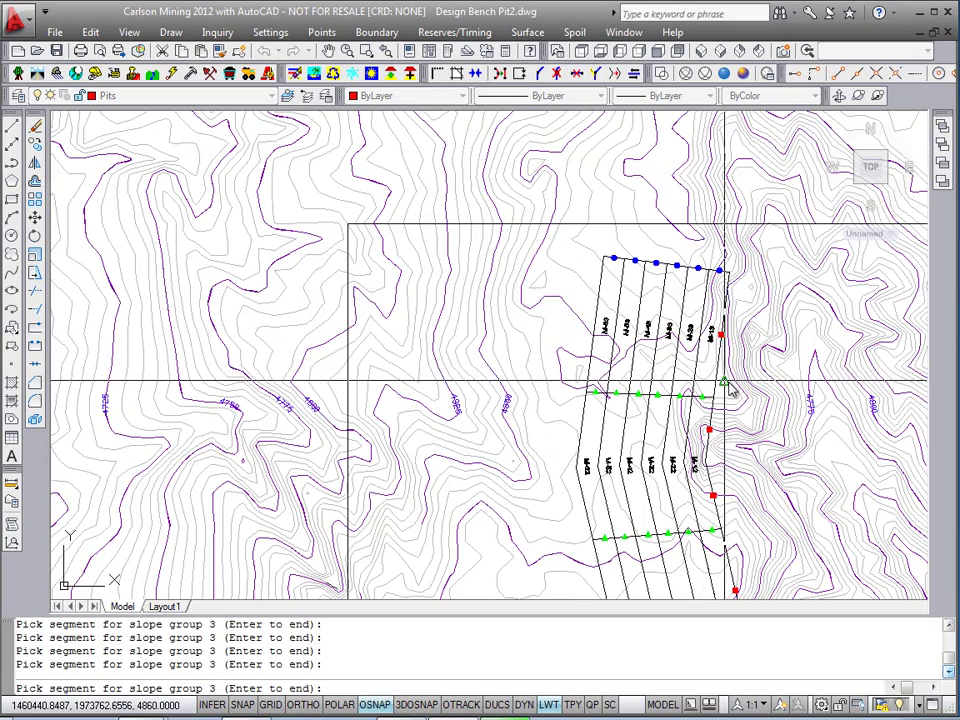
scroll(593, 257, "up", 4)
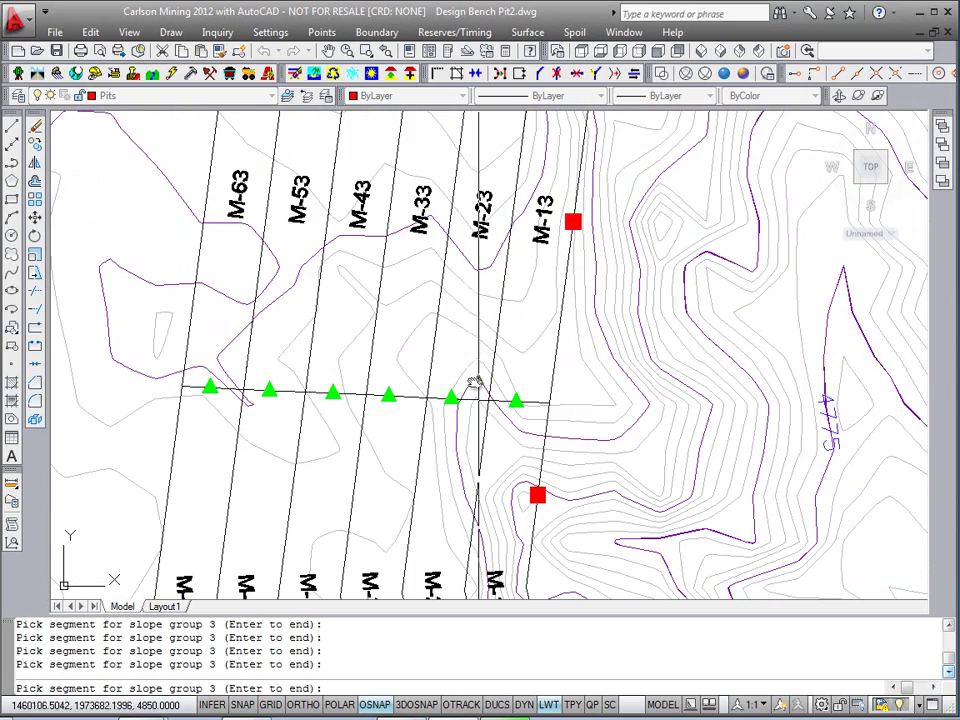
scroll(458, 343, "down", 6)
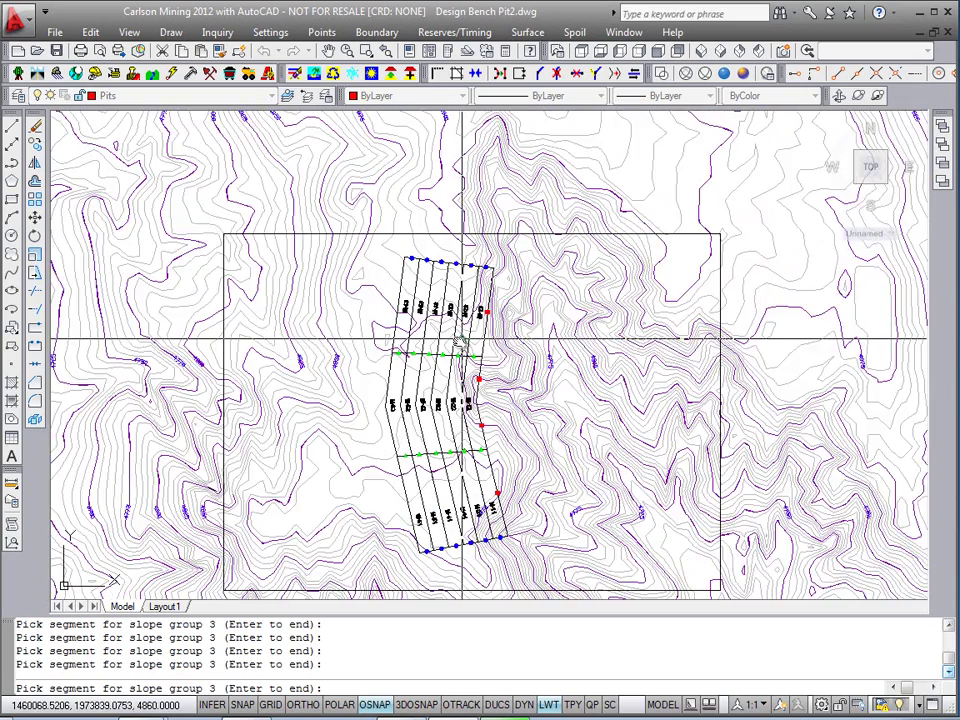
key("Return")
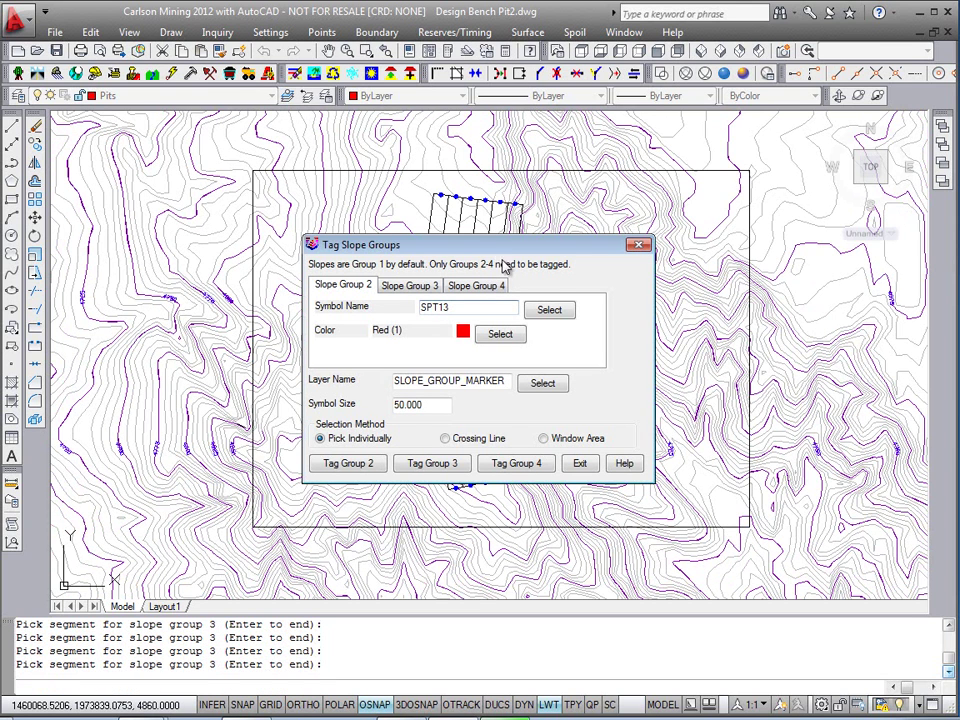
left_click(580, 465)
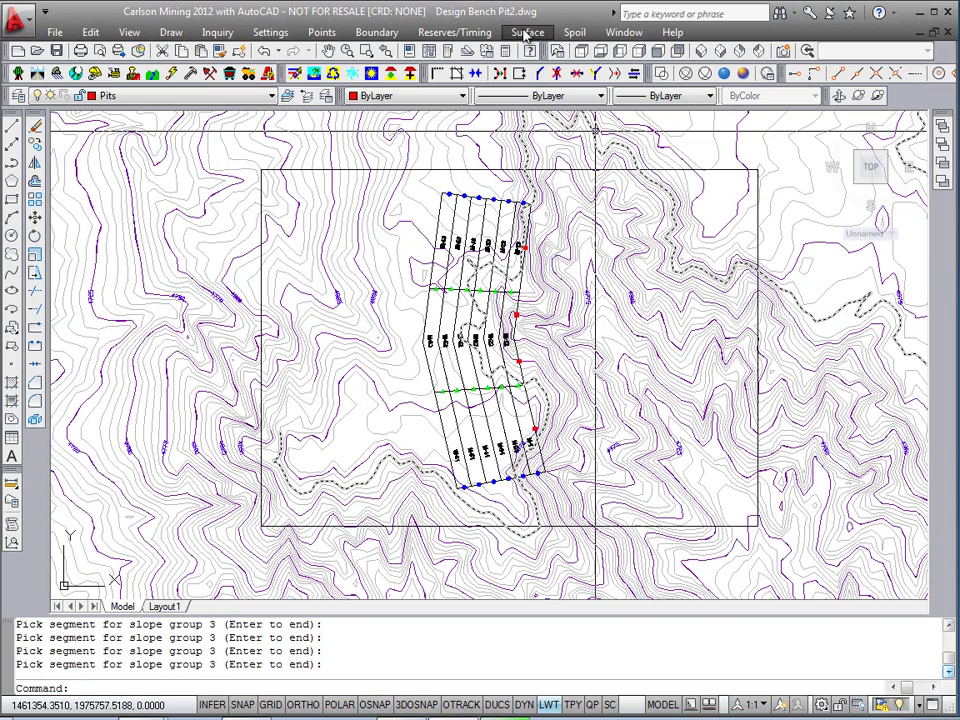
left_click(528, 32)
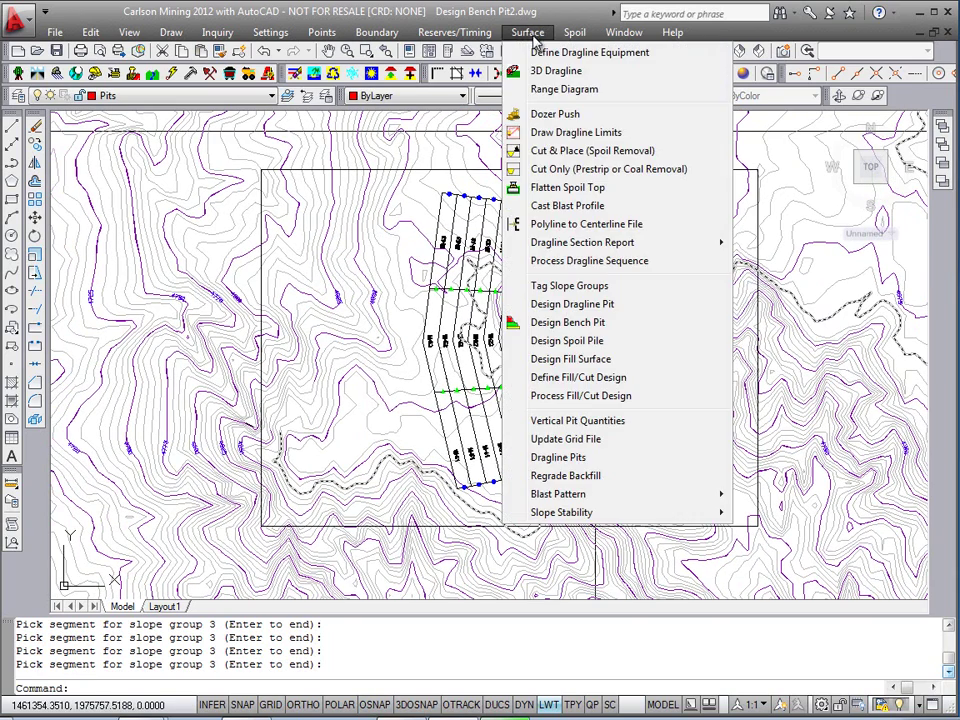
Step: Start Design Bench Pit with Surface Topography.grd as ground and C2_KEY_ELV.GRD as pit bottom
left_click(622, 330)
left_click(407, 217)
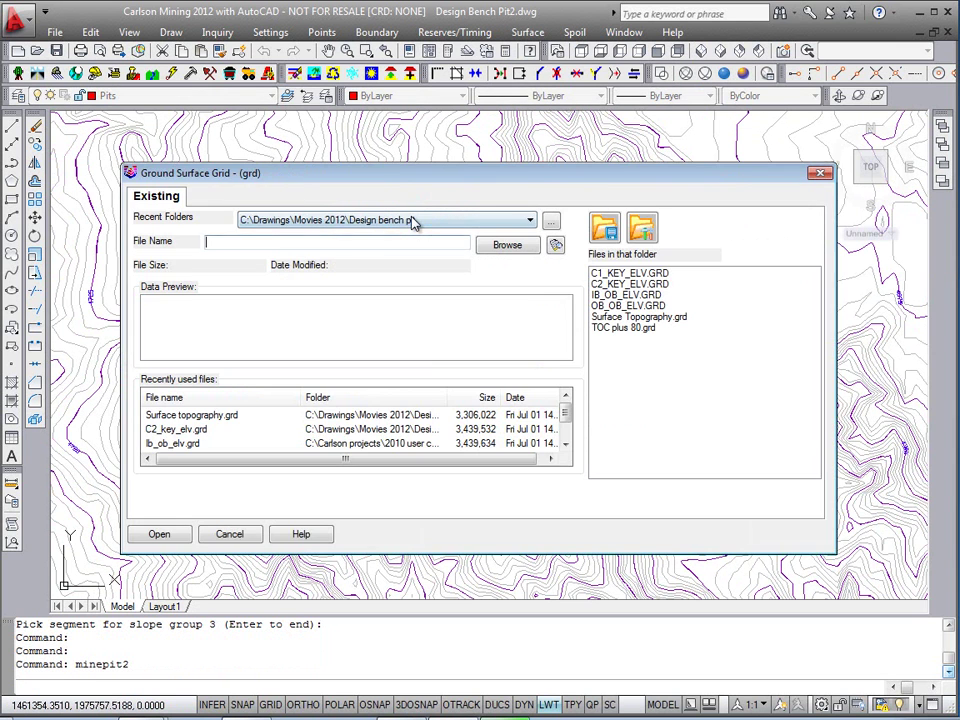
double_click(630, 317)
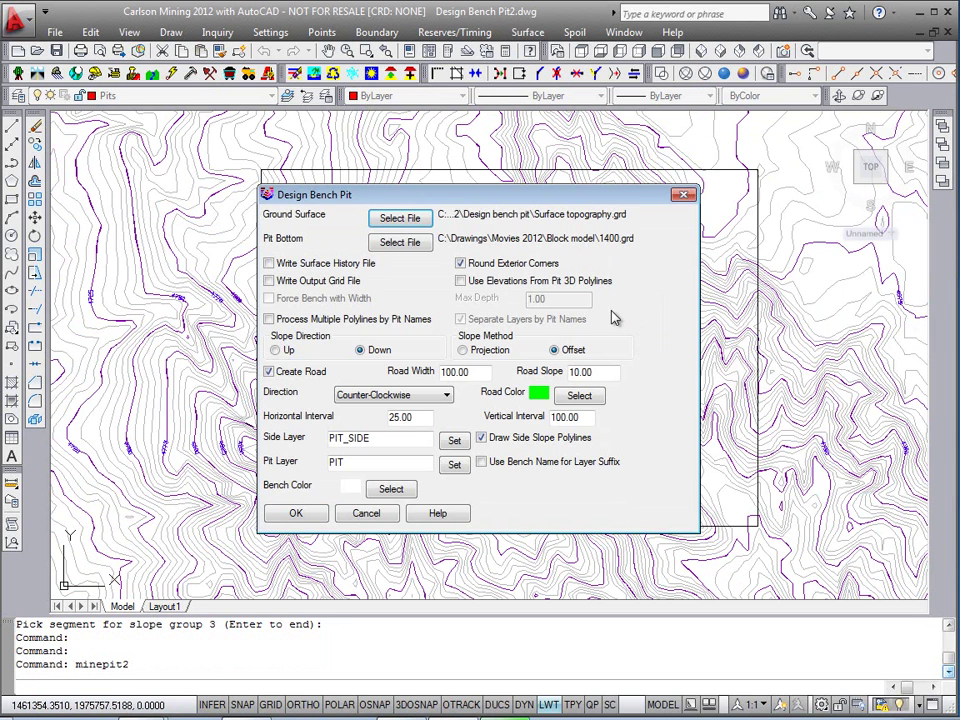
left_click(399, 243)
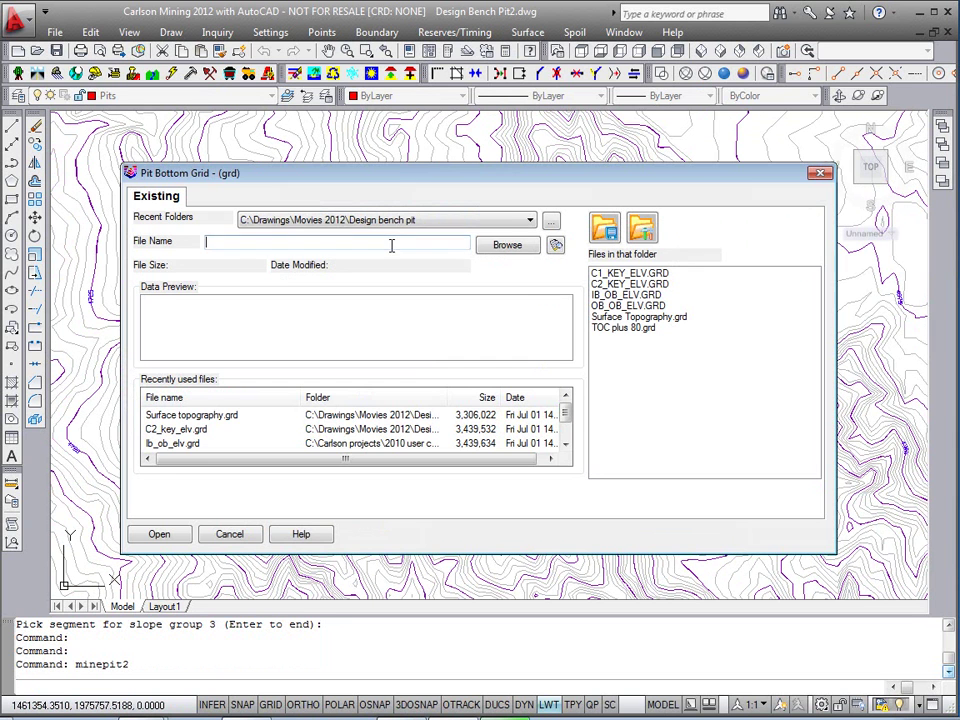
left_click(640, 285)
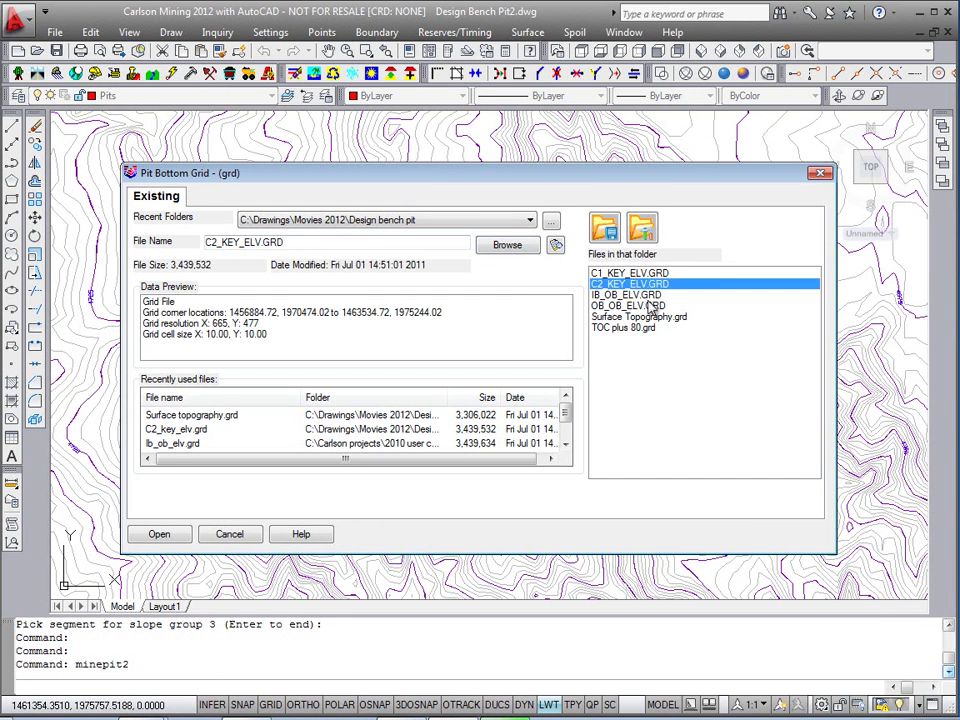
left_click(184, 534)
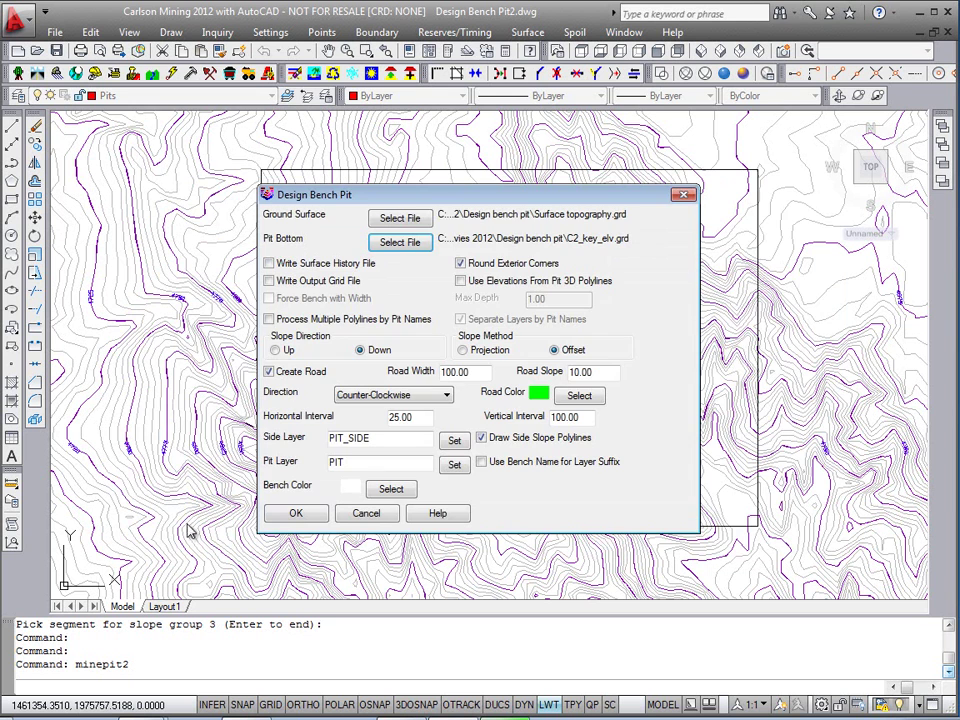
Step: Process multiple polylines by pit name, slopes up, no road, vertical interval 25
left_click(280, 325)
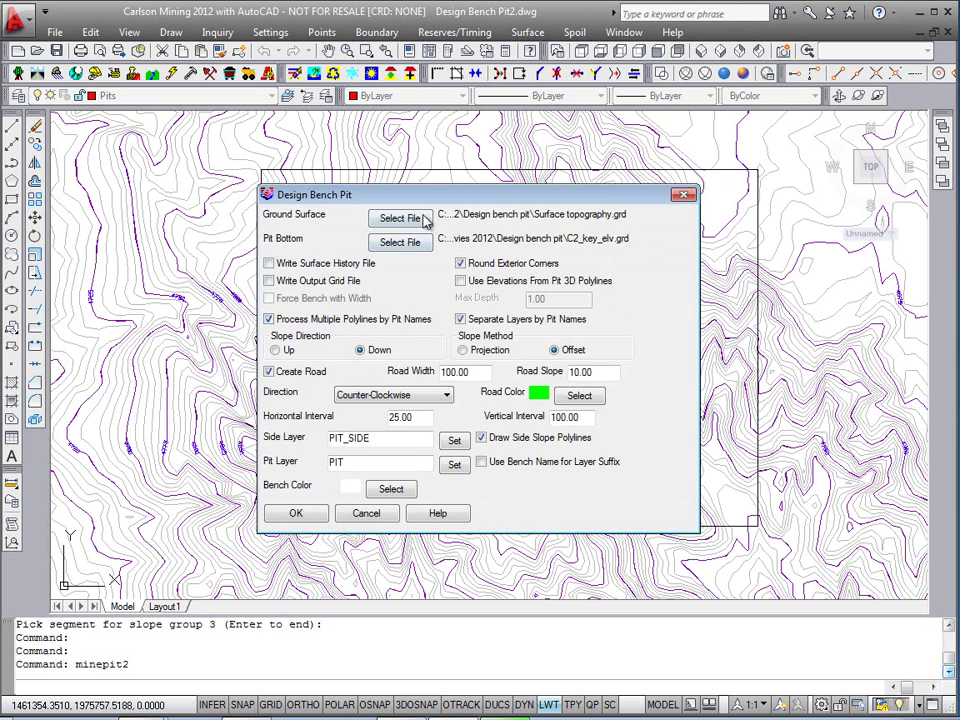
left_click_drag(423, 203, 750, 186)
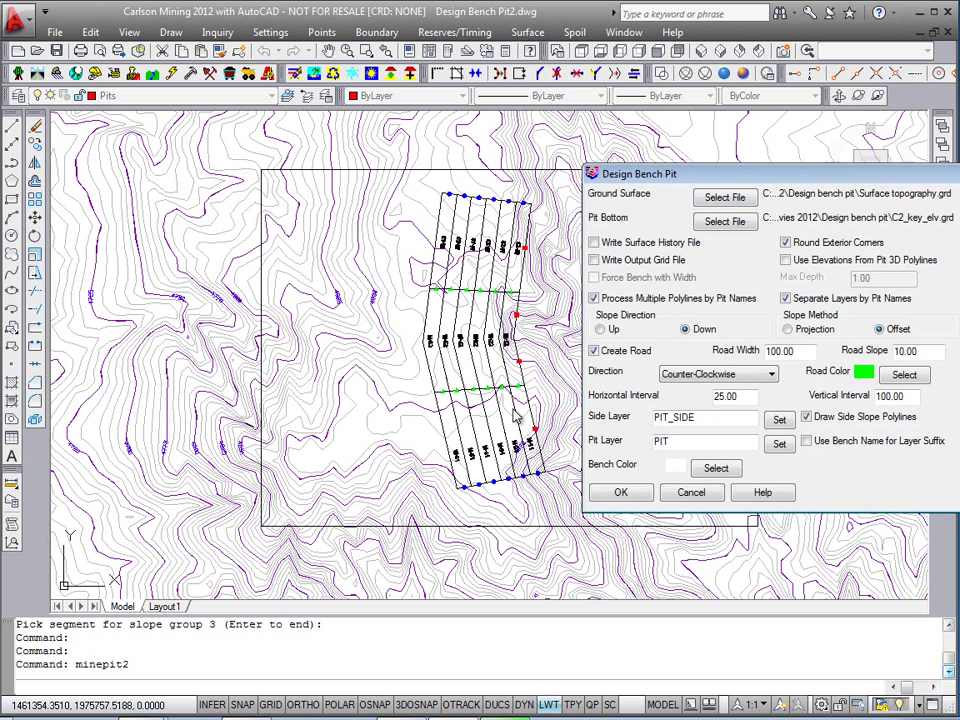
left_click_drag(662, 182, 427, 173)
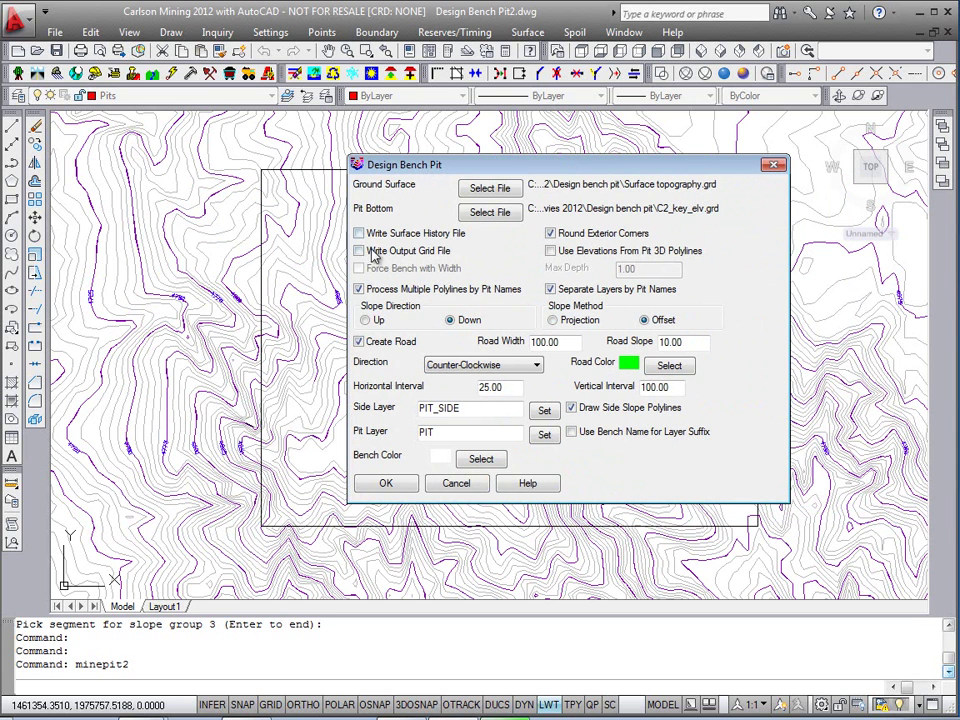
left_click(368, 321)
left_click(403, 345)
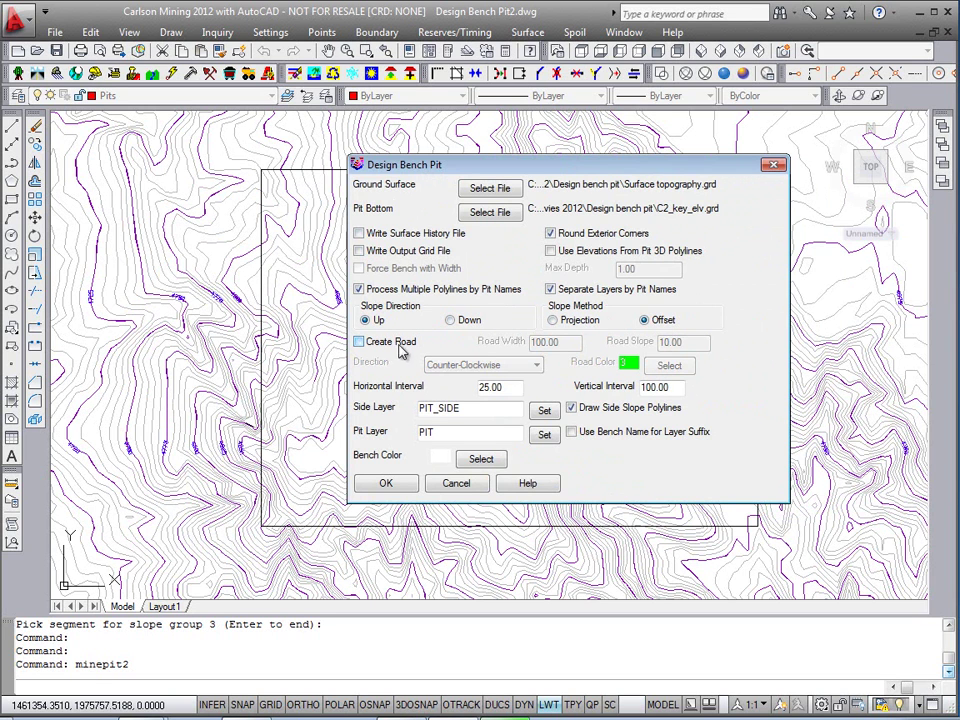
double_click(665, 388)
type("25")
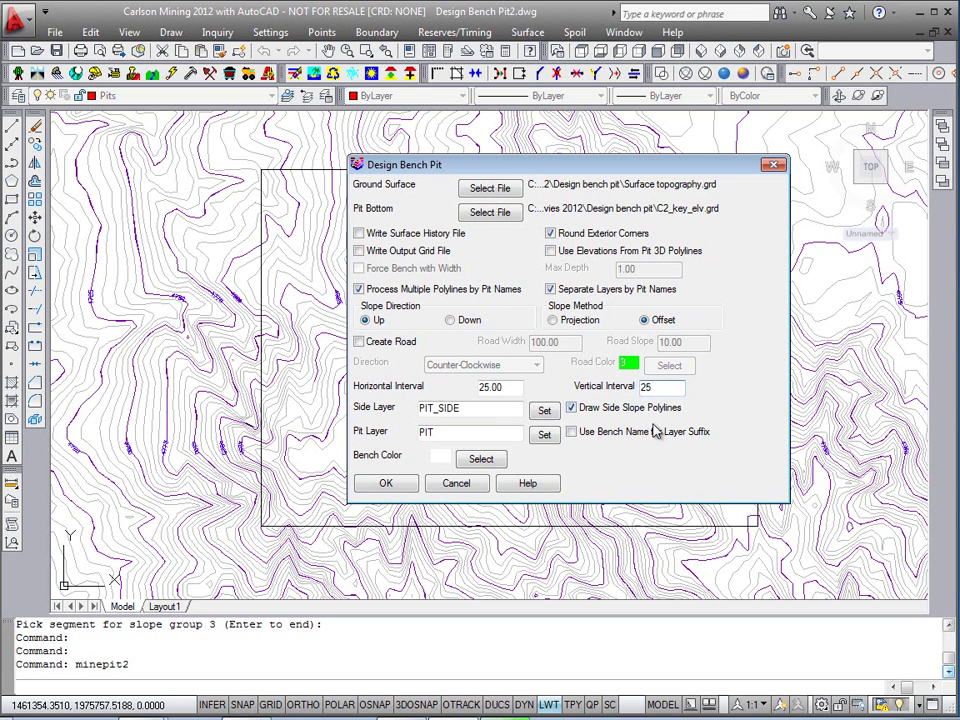
left_click(404, 486)
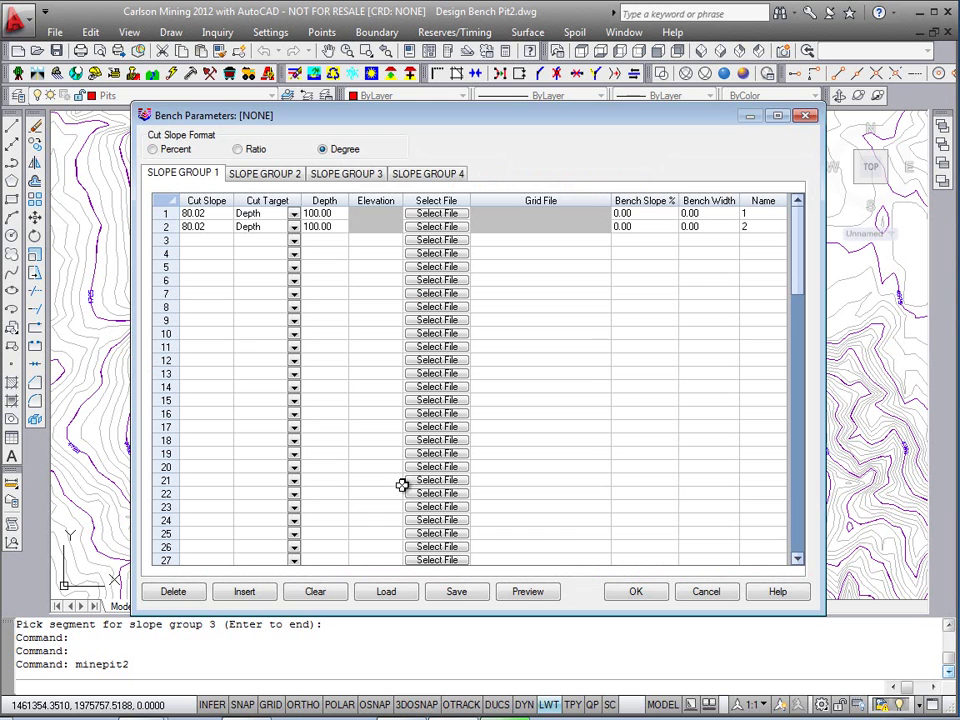
left_click(390, 593)
double_click(634, 275)
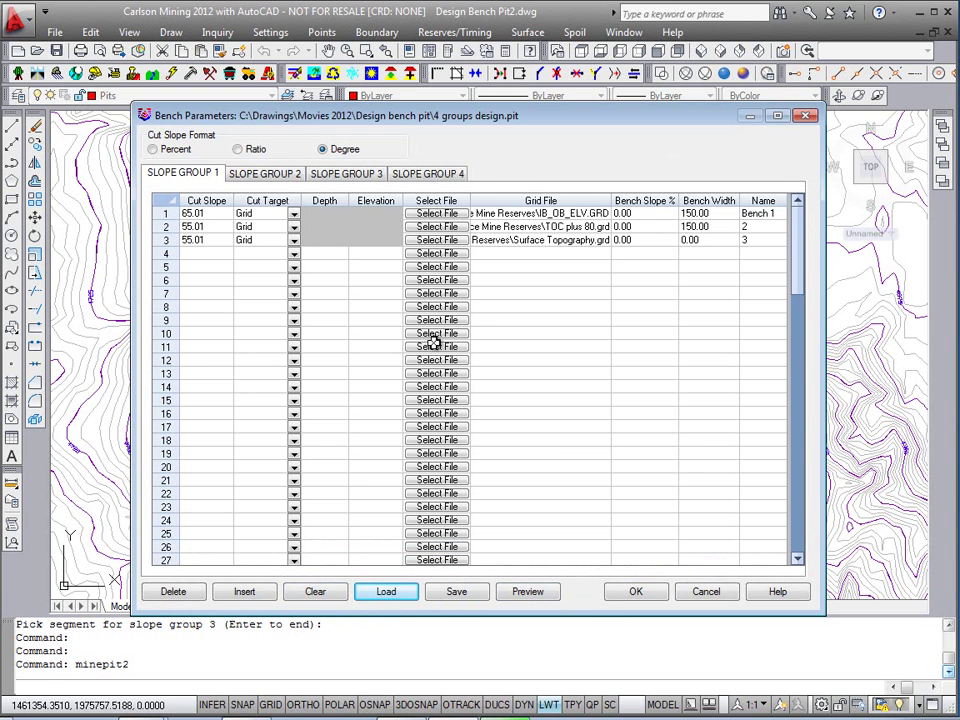
mouse_move(340, 115)
left_mouse_down()
mouse_move(374, 474)
mouse_move(385, 483)
left_mouse_up()
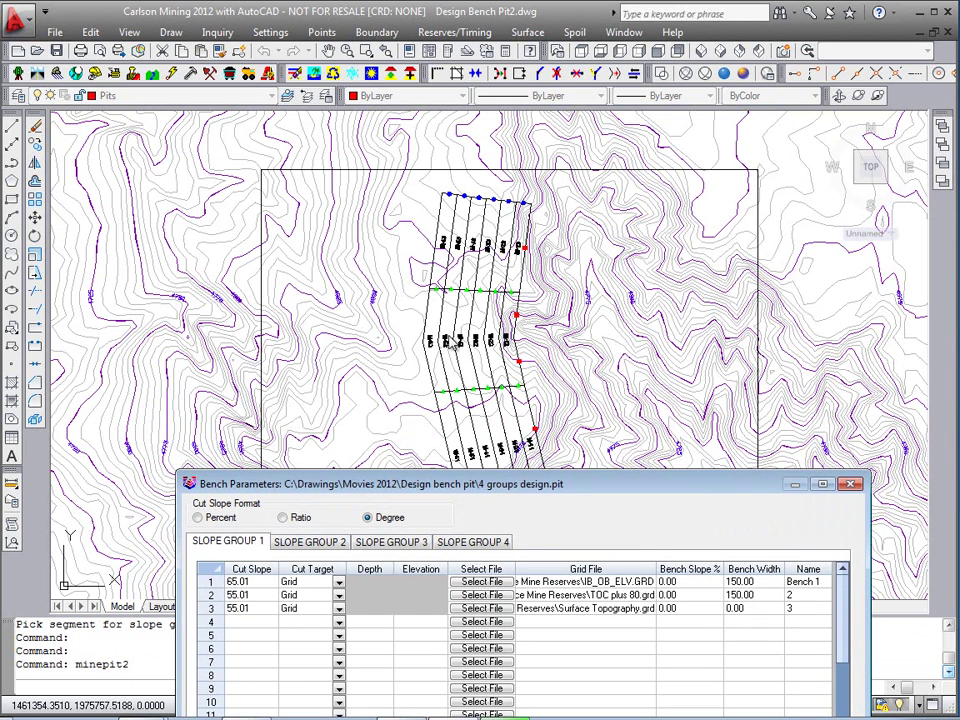
left_click_drag(440, 484, 405, 178)
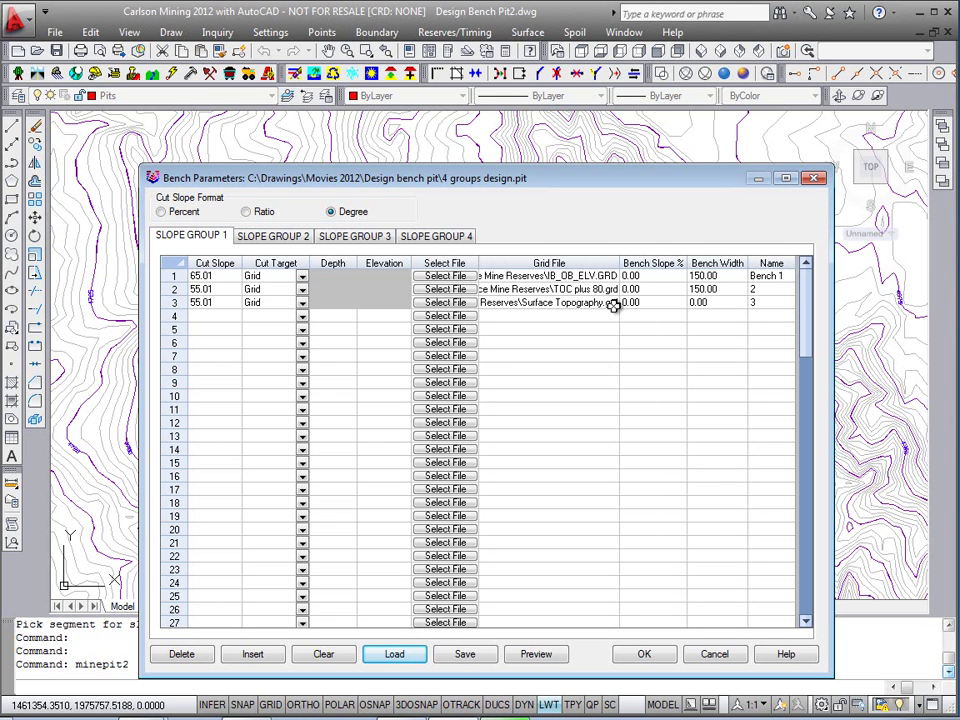
left_click(718, 276)
left_click(724, 289)
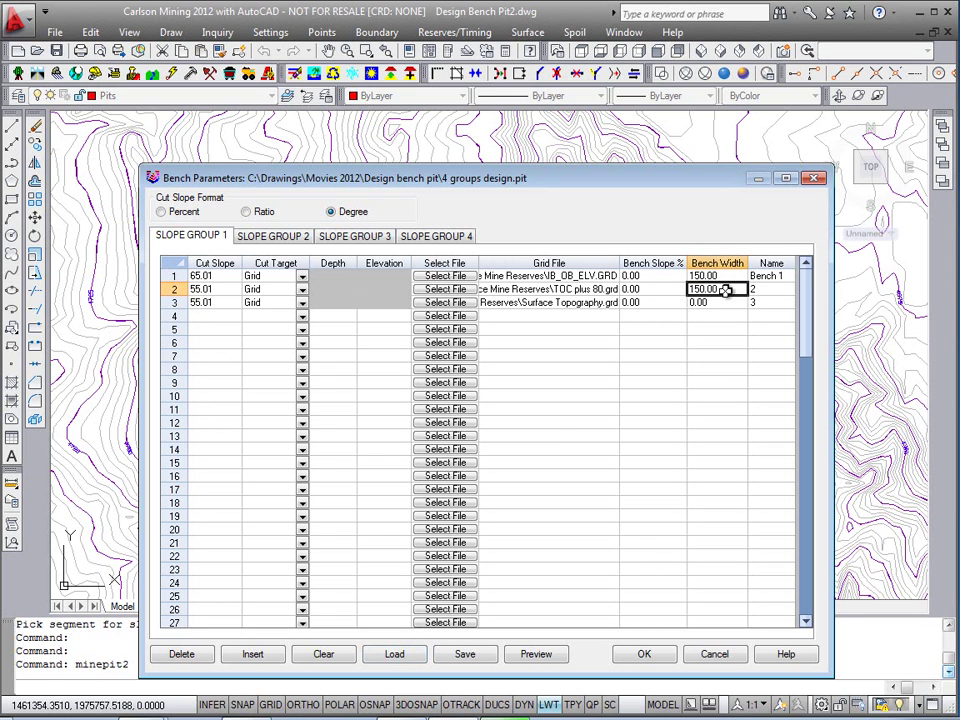
left_click_drag(519, 182, 538, 149)
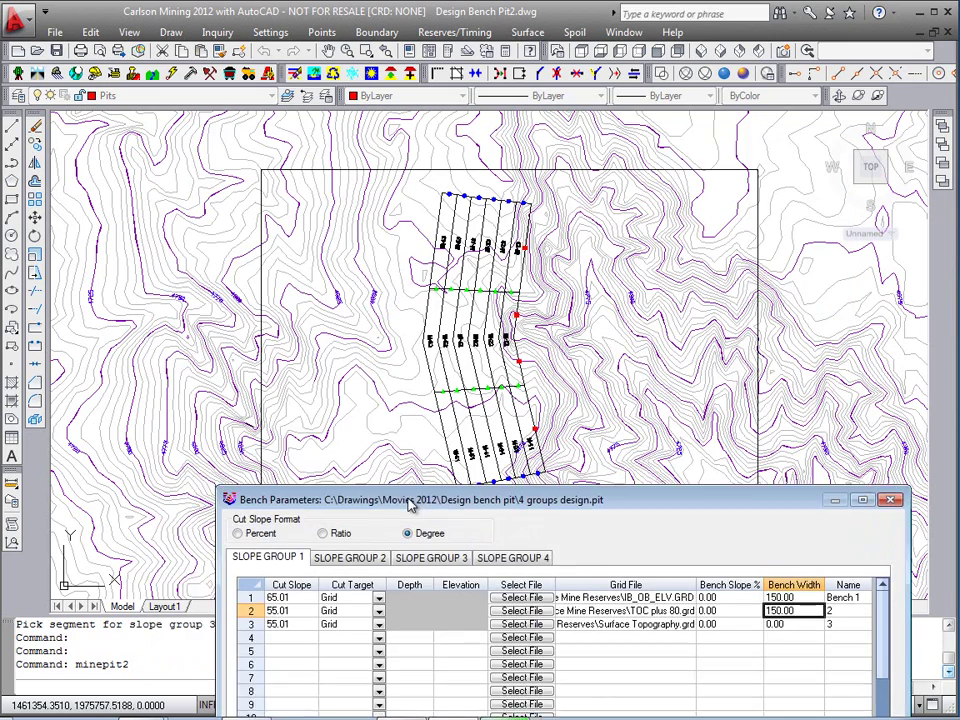
mouse_move(572, 497)
left_mouse_down()
mouse_move(533, 505)
mouse_move(500, 171)
mouse_move(473, 99)
left_mouse_up()
Step: Set slope group 2's three benches to 65° cut slope and 0 bench width
left_click(295, 158)
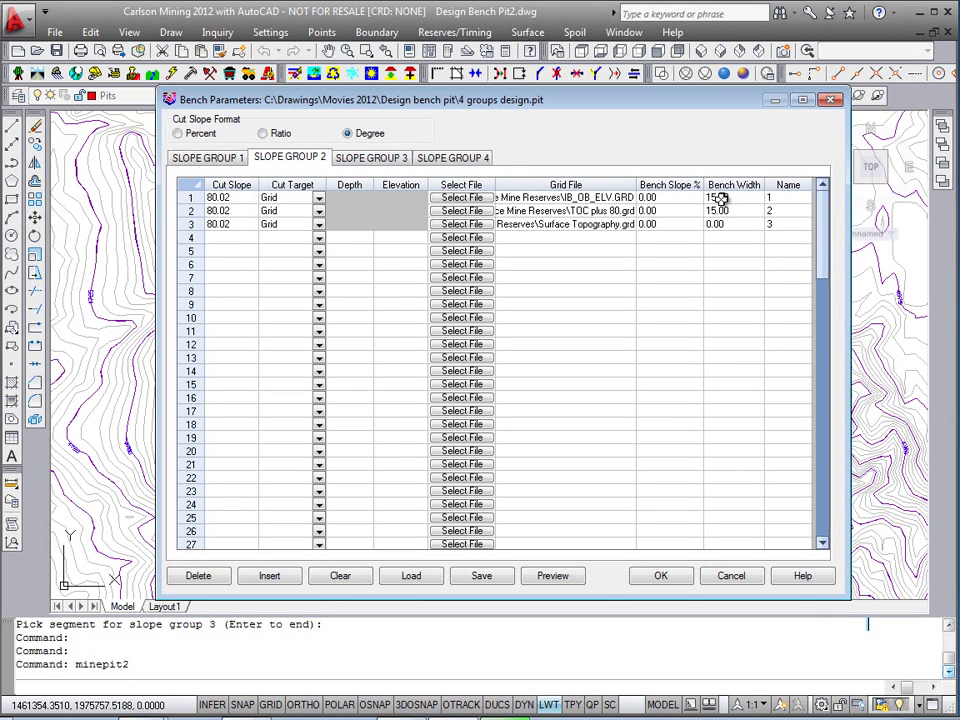
left_click(210, 197)
type("65")
key("Down")
type("65")
key("Down")
type("65")
left_click(722, 197)
type("0")
key("Down")
type("0")
left_click(733, 223)
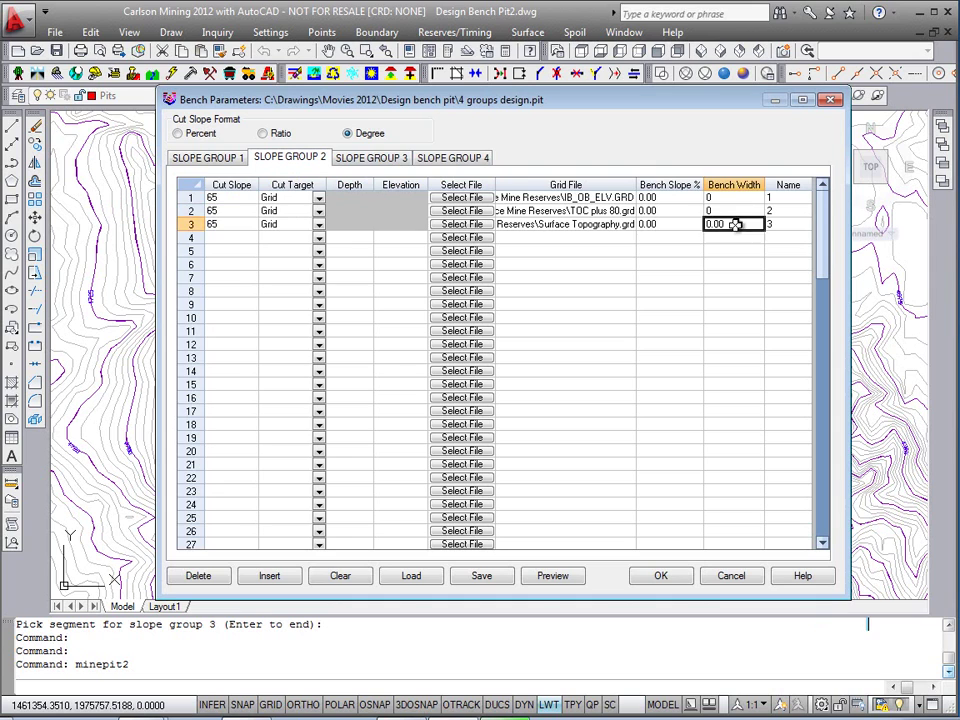
Step: Review slope group 3's 50.00 bench widths and slope group 4's settings
left_click(375, 158)
mouse_move(428, 107)
left_mouse_down()
mouse_move(483, 447)
mouse_move(523, 84)
mouse_move(490, 113)
left_mouse_up()
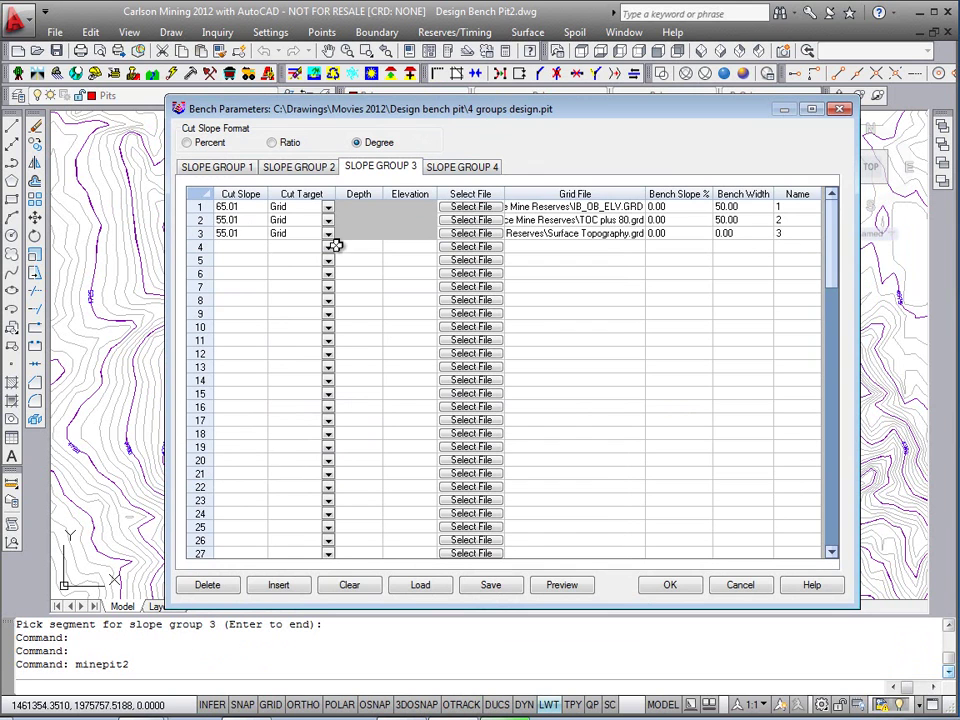
left_click(744, 206)
left_click(747, 220)
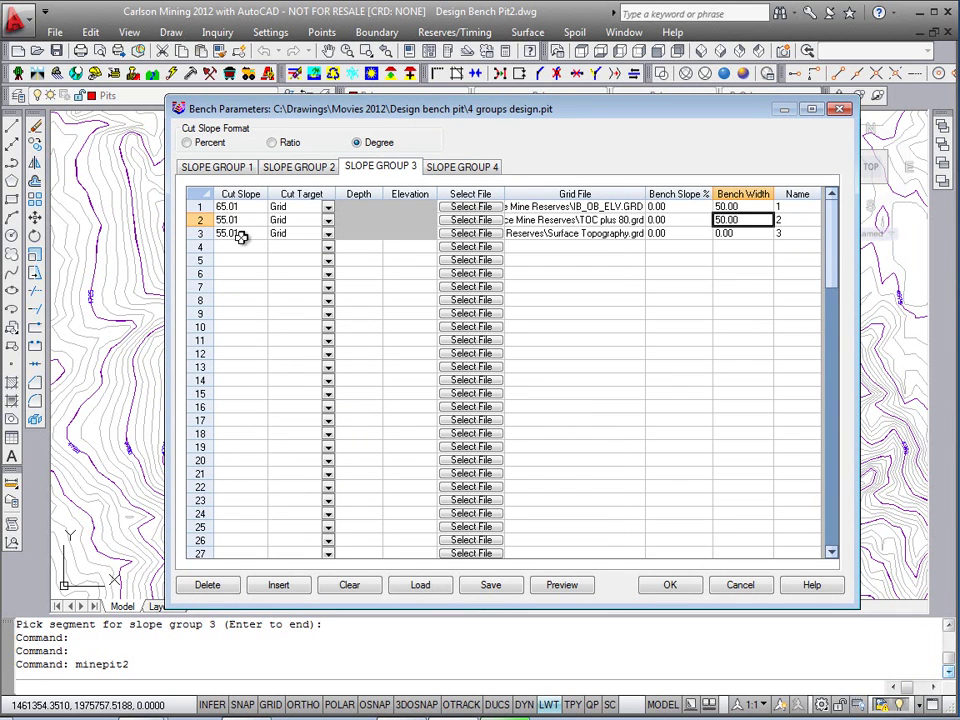
left_click(462, 167)
left_click_drag(476, 108, 476, 467)
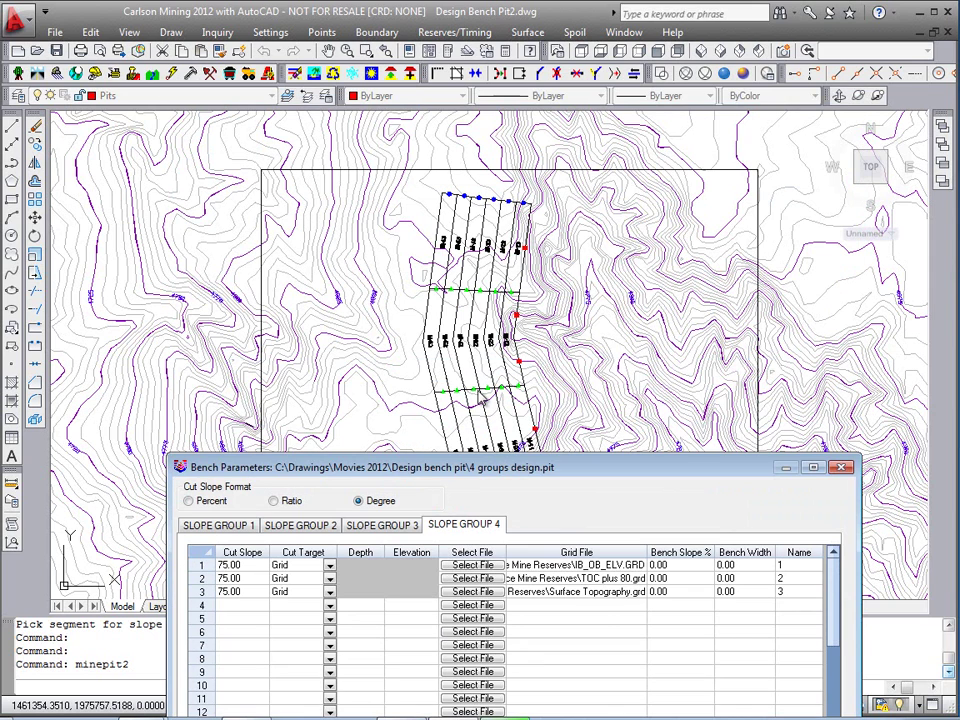
left_click_drag(560, 471, 528, 97)
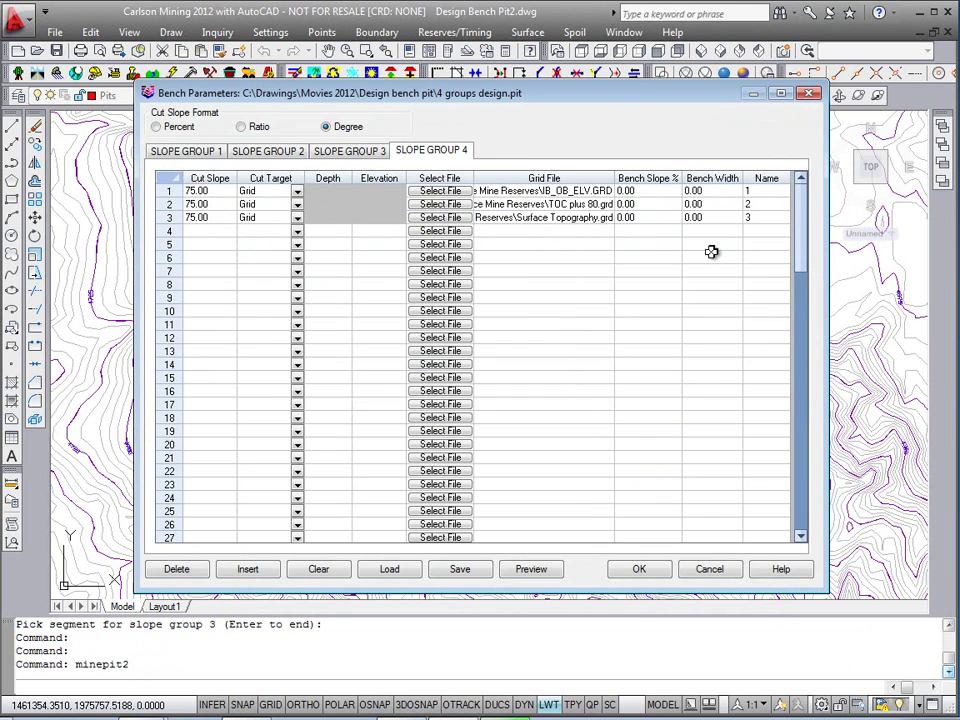
Step: Preview the bench profiles of slope groups 1, 2 and 3, ending on group 3
left_click(190, 151)
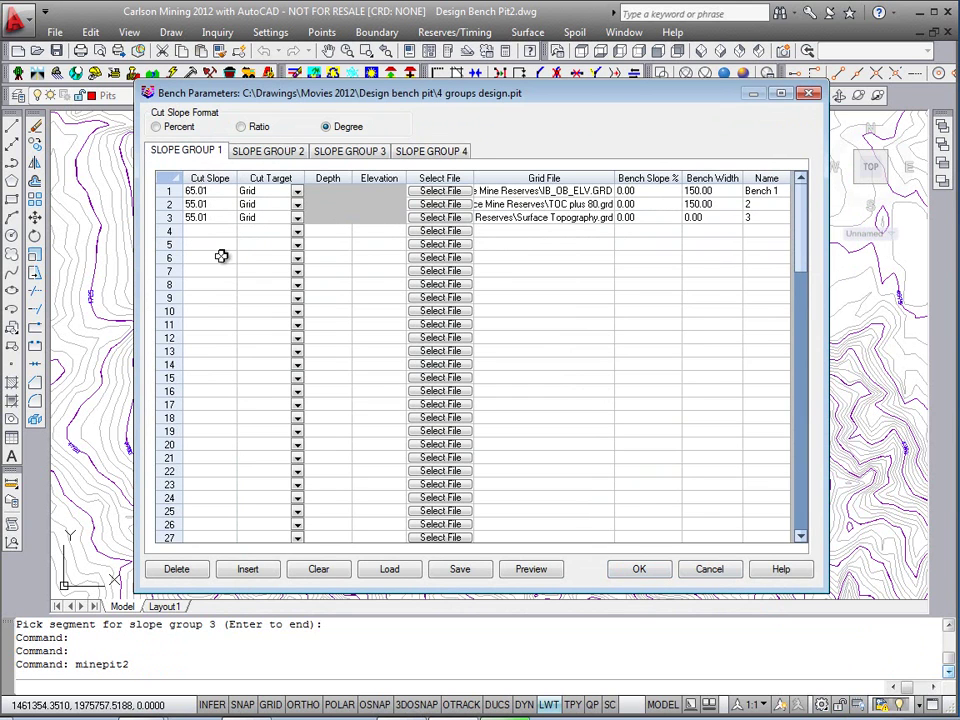
left_click(532, 571)
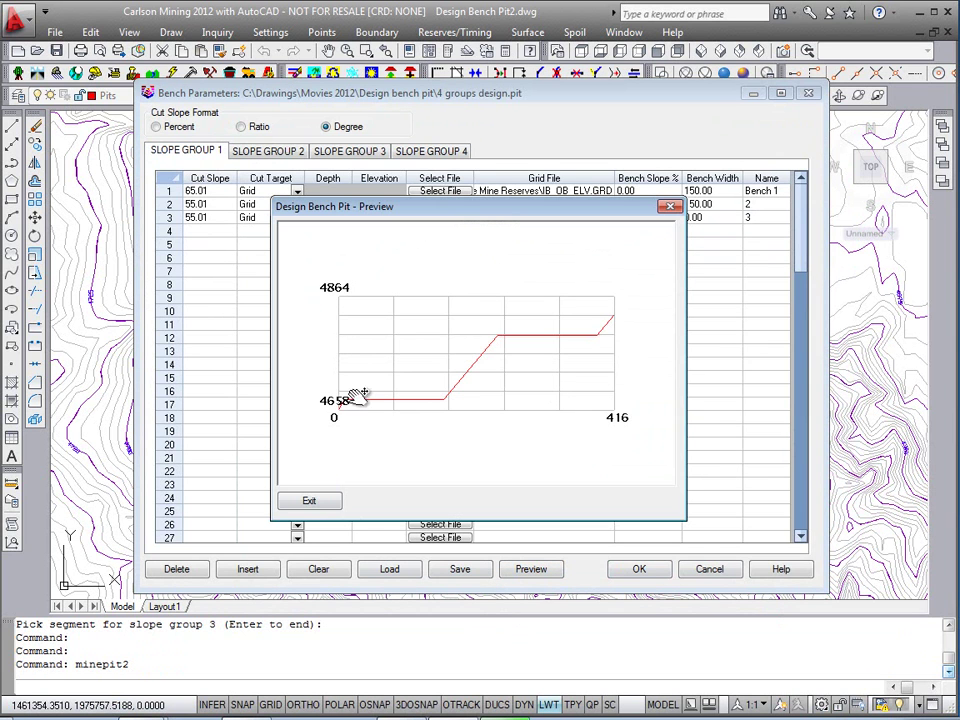
left_click(309, 500)
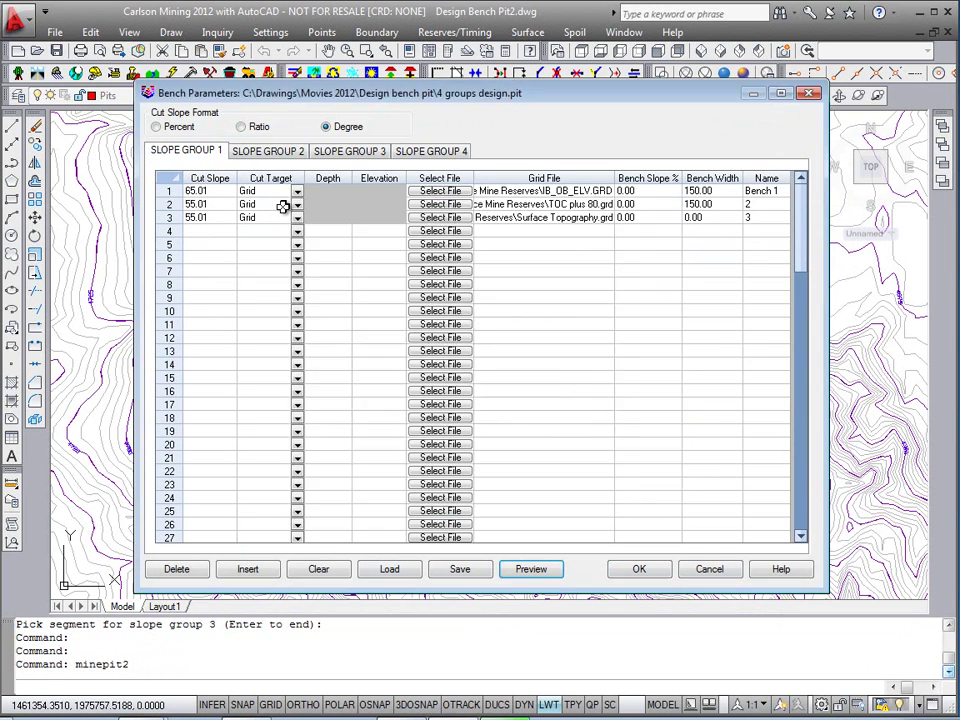
left_click(281, 152)
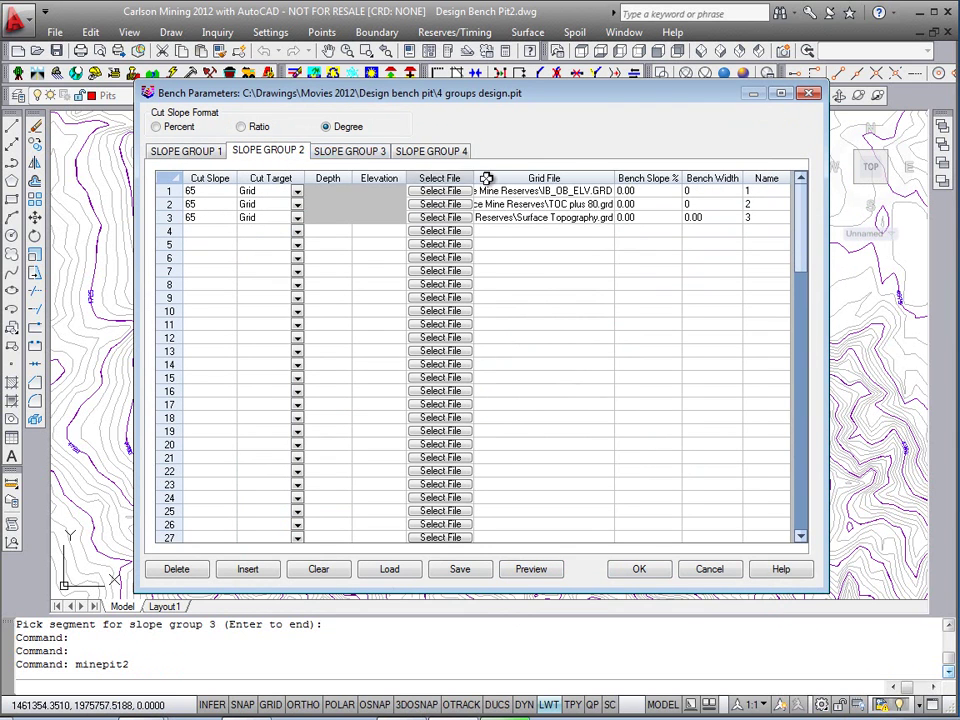
left_click(555, 574)
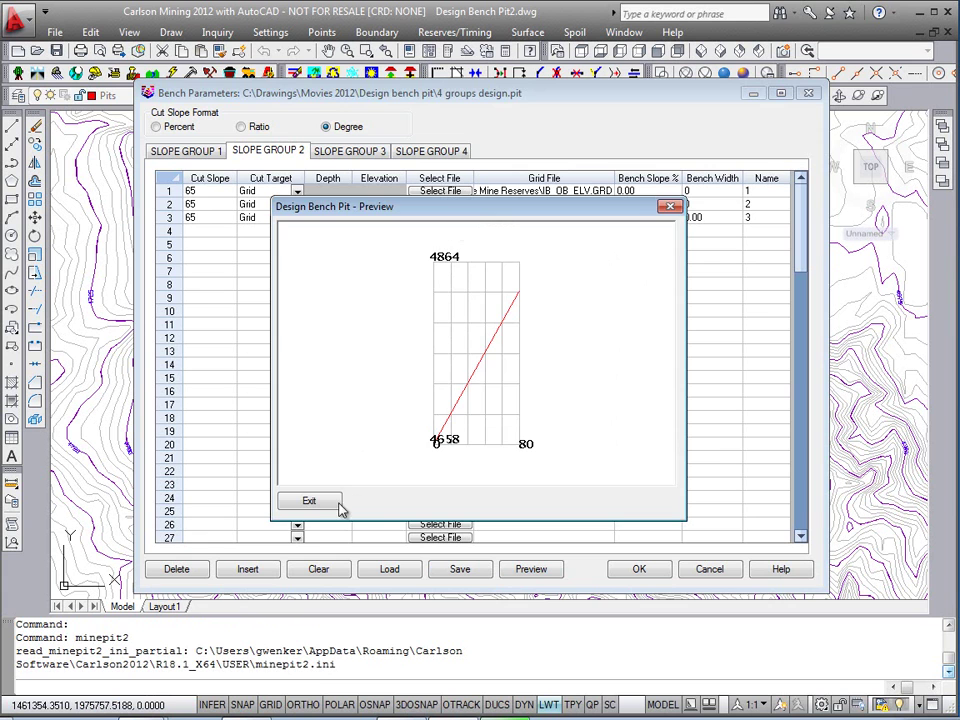
left_click(331, 503)
left_click(352, 151)
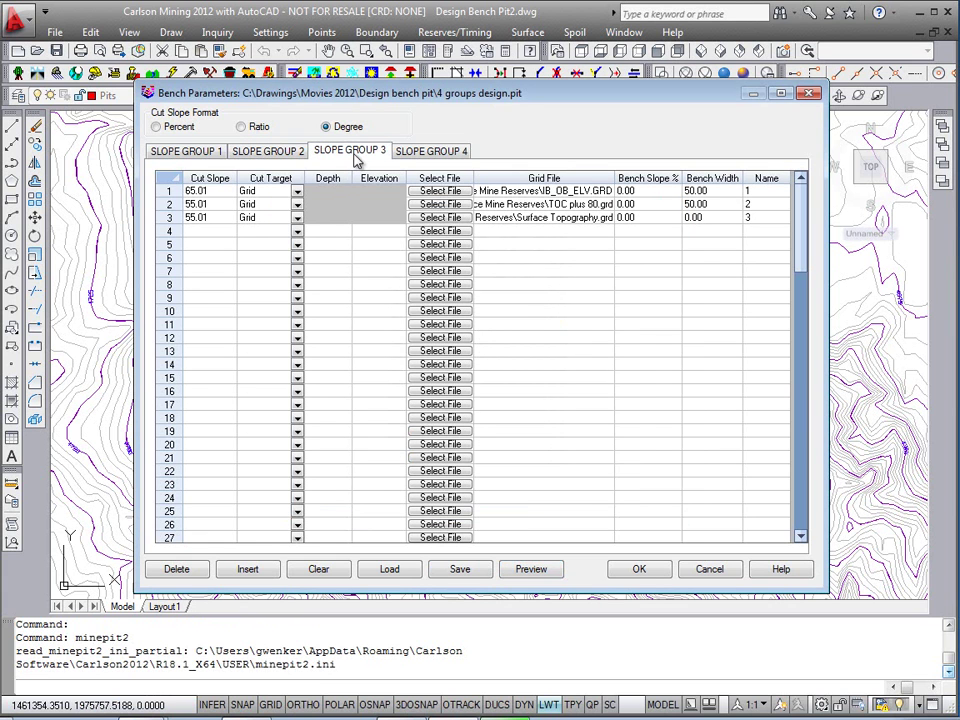
left_click(531, 569)
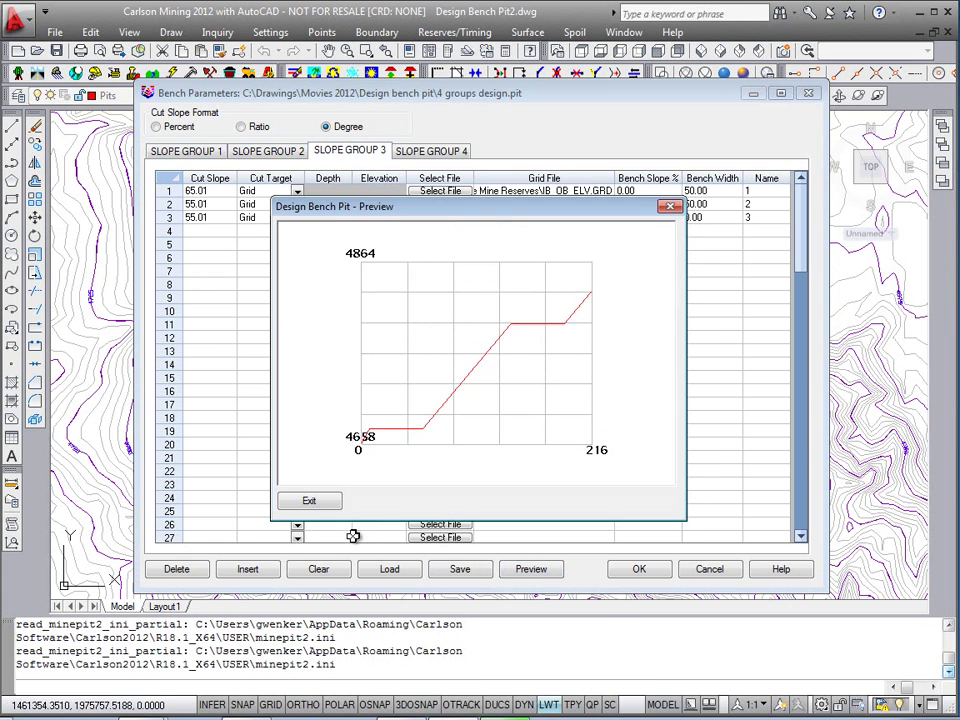
left_click(309, 500)
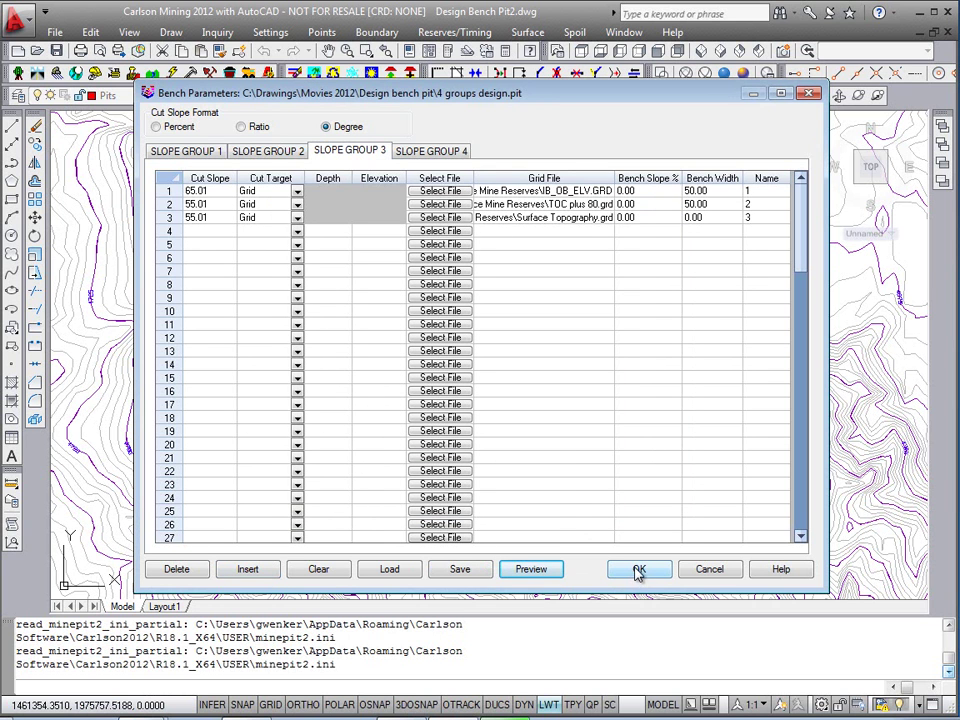
mouse_move(460, 96)
left_mouse_down()
mouse_move(450, 85)
mouse_move(457, 78)
left_mouse_up()
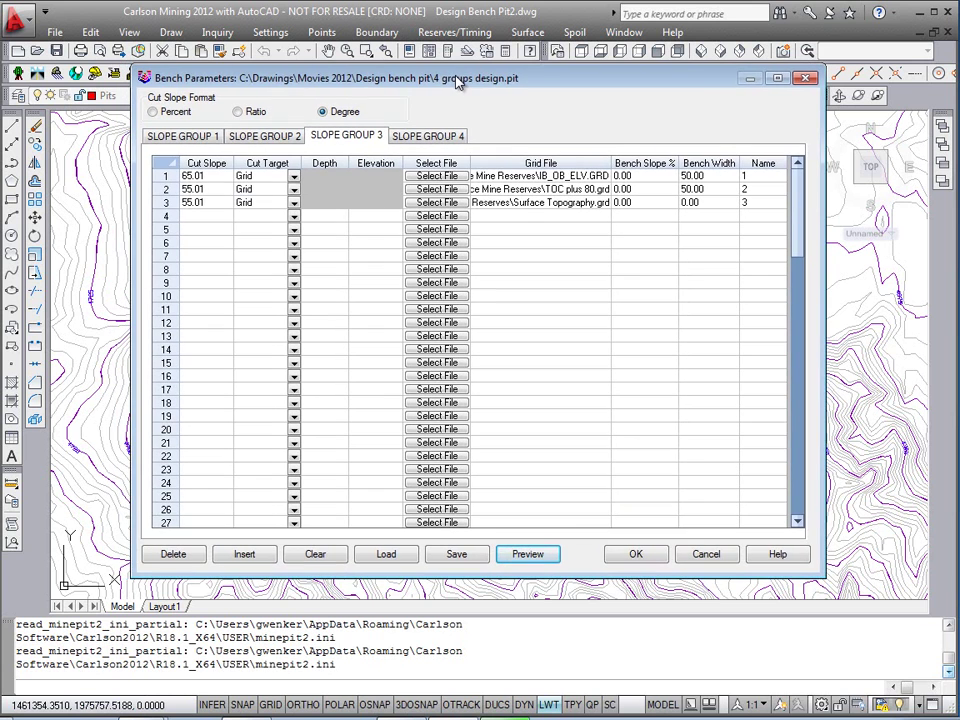
Step: Accept the bench parameters, window-select the 18 perimeter polylines, and review the earthwork volume report
left_click(628, 557)
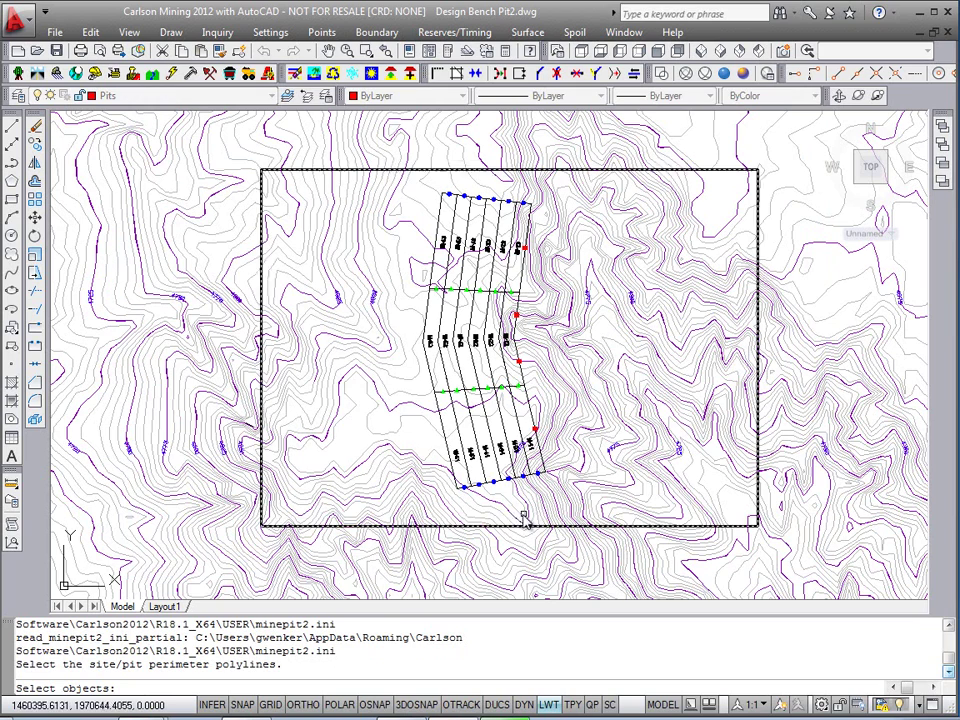
left_click(548, 142)
left_click(418, 519)
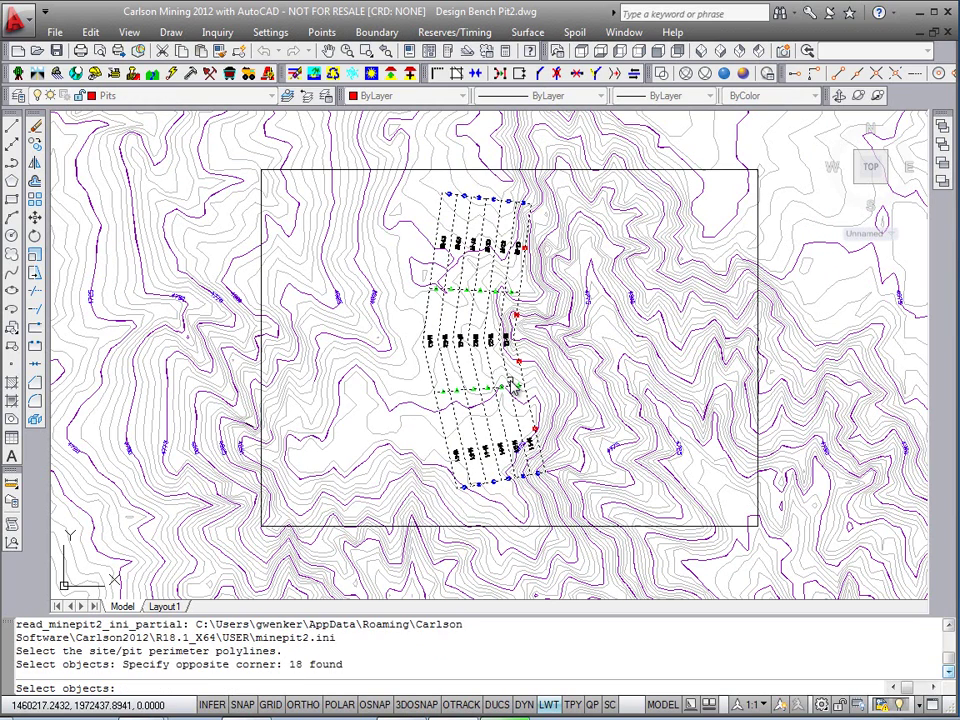
key("Return")
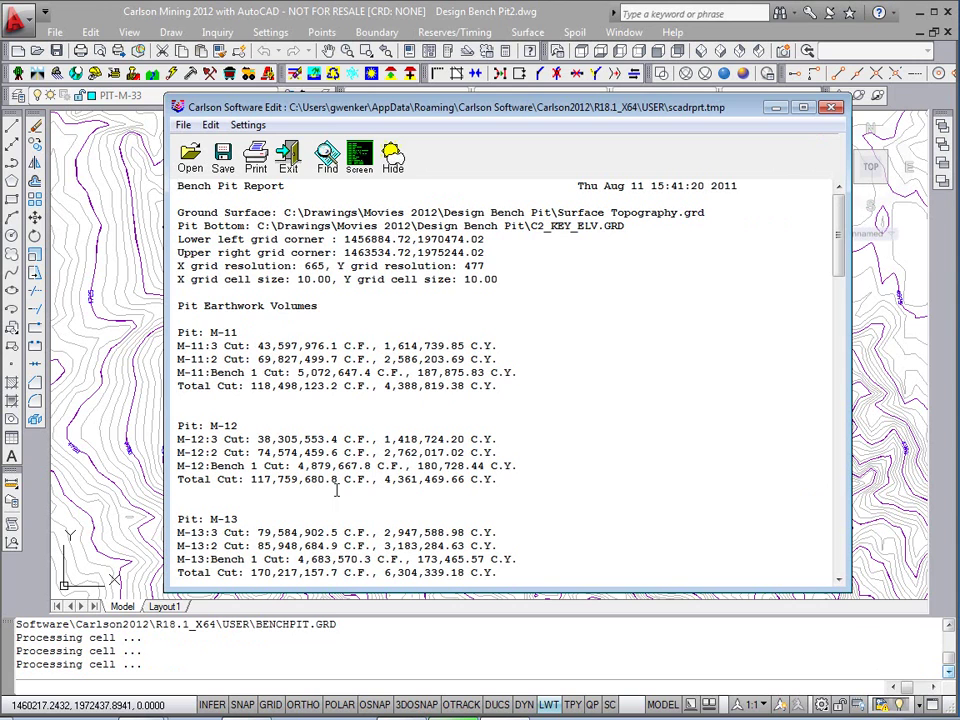
left_click(288, 160)
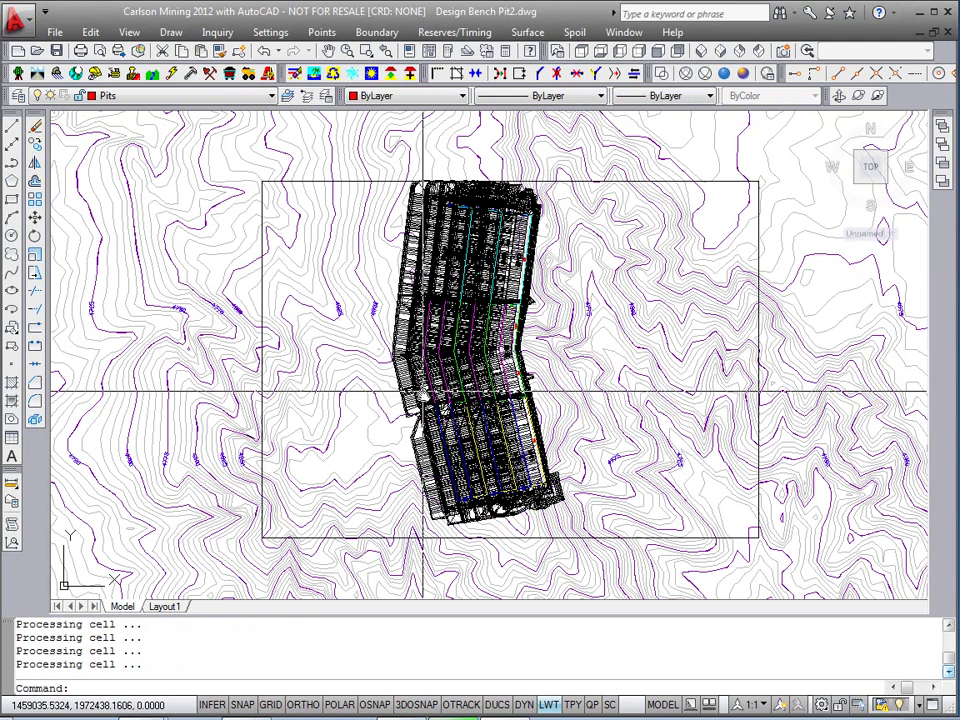
Step: Orbit the generated bench pit in 3D to inspect it from oblique and side-on angles
left_click(640, 73)
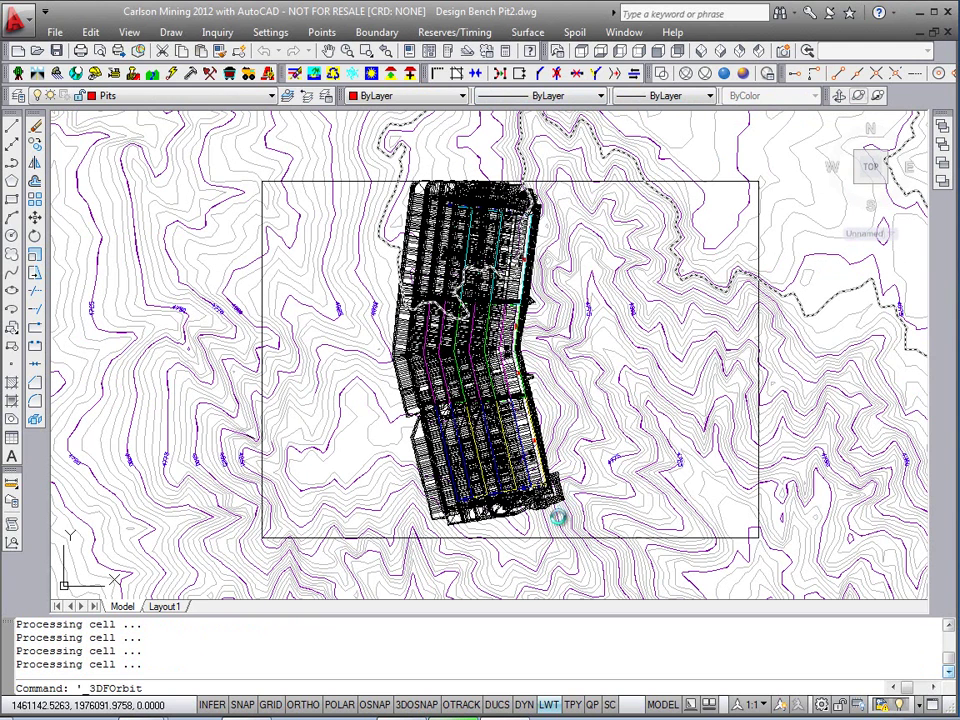
mouse_move(561, 519)
left_mouse_down()
mouse_move(548, 540)
mouse_move(392, 387)
mouse_move(376, 383)
mouse_move(390, 330)
left_mouse_up()
left_click_drag(532, 413, 470, 378)
scroll(474, 376, "up", 4)
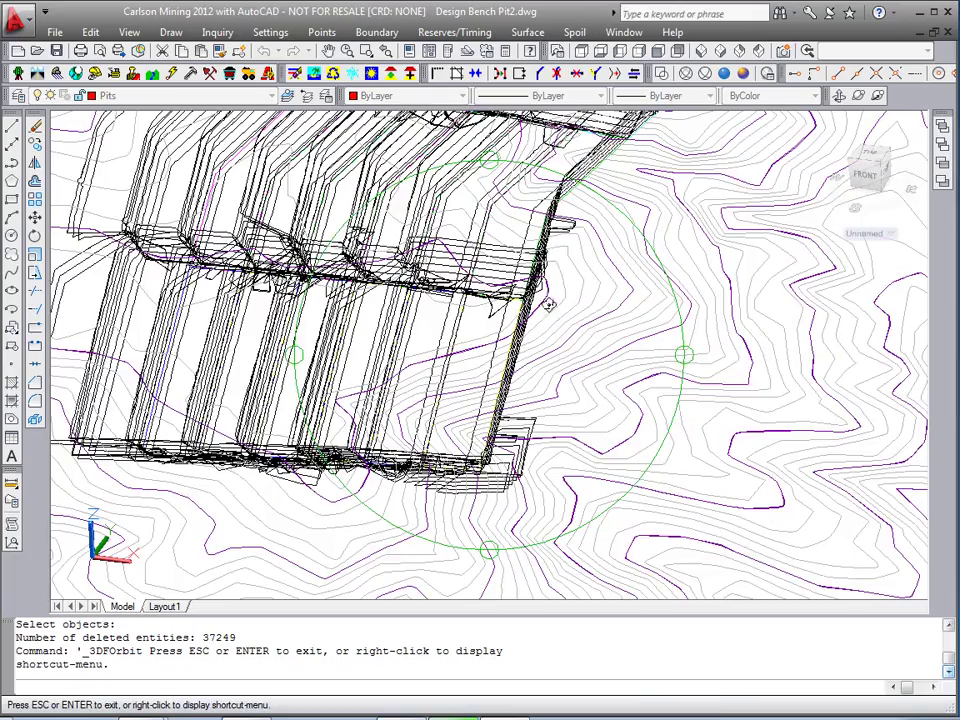
left_click_drag(553, 469, 570, 341)
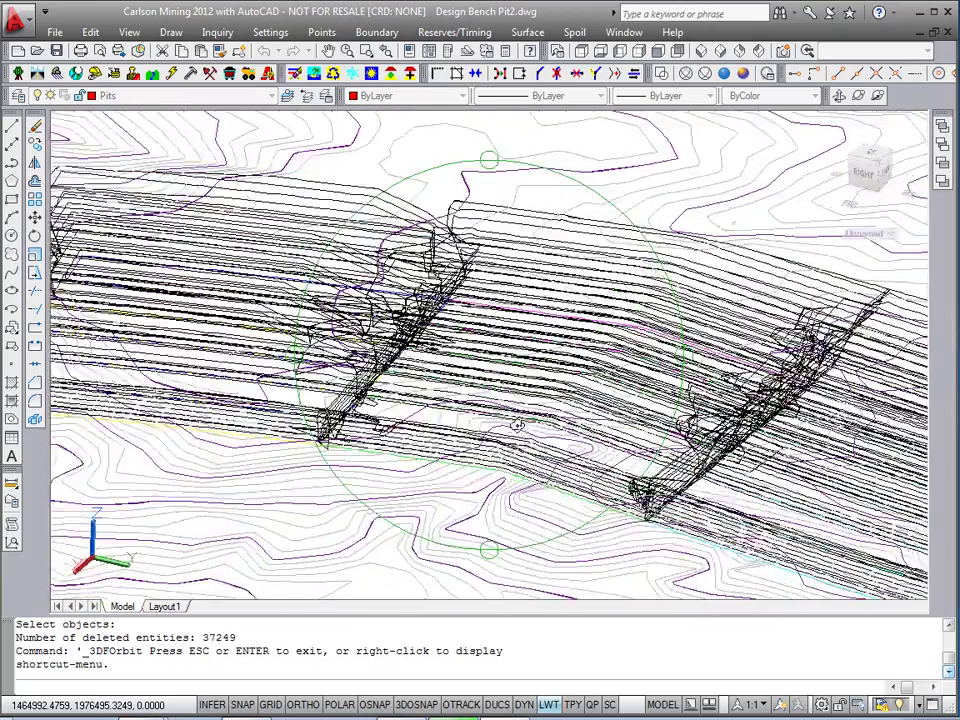
left_click_drag(517, 425, 503, 473)
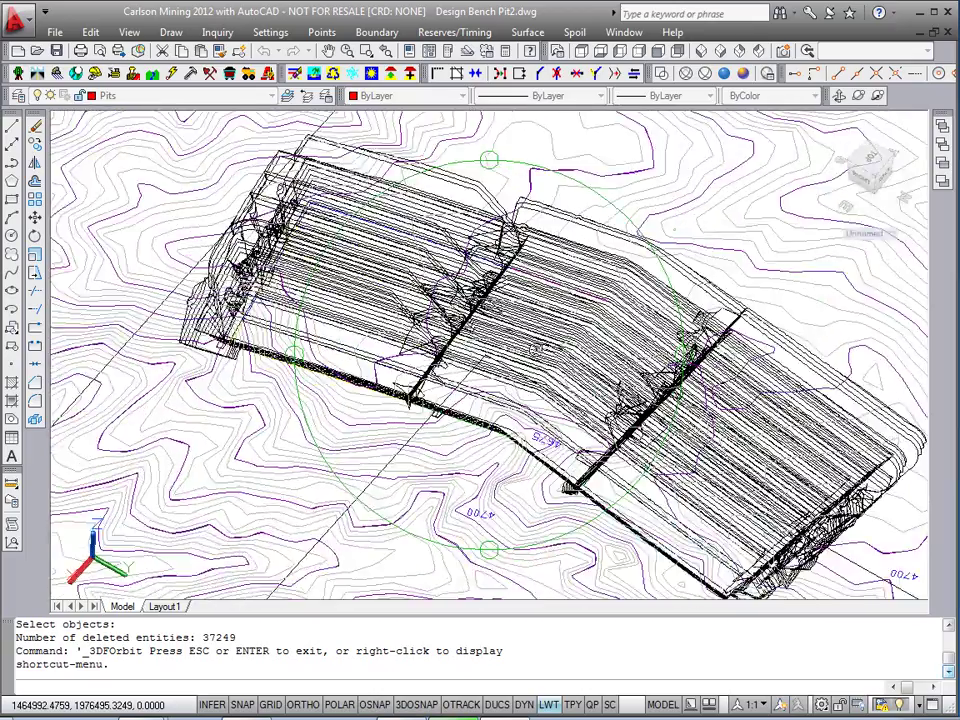
left_click_drag(503, 473, 488, 440)
Step: Exit the 3D orbit
key("Escape")
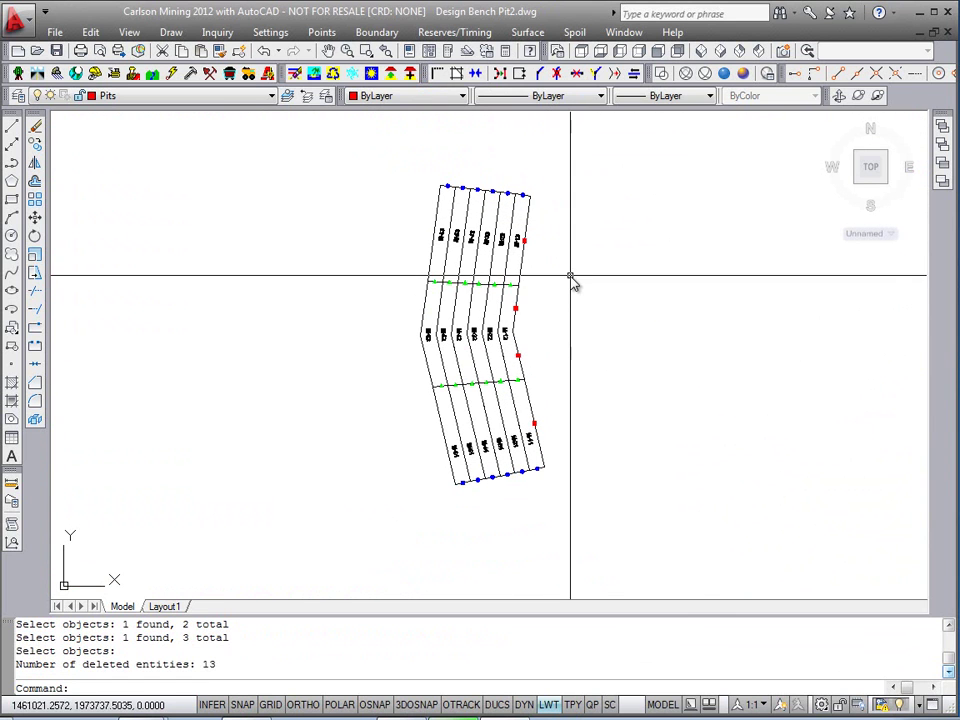
Step: Rerun Design Bench Pit with the surface history file written as 'Grid History'
left_click(528, 33)
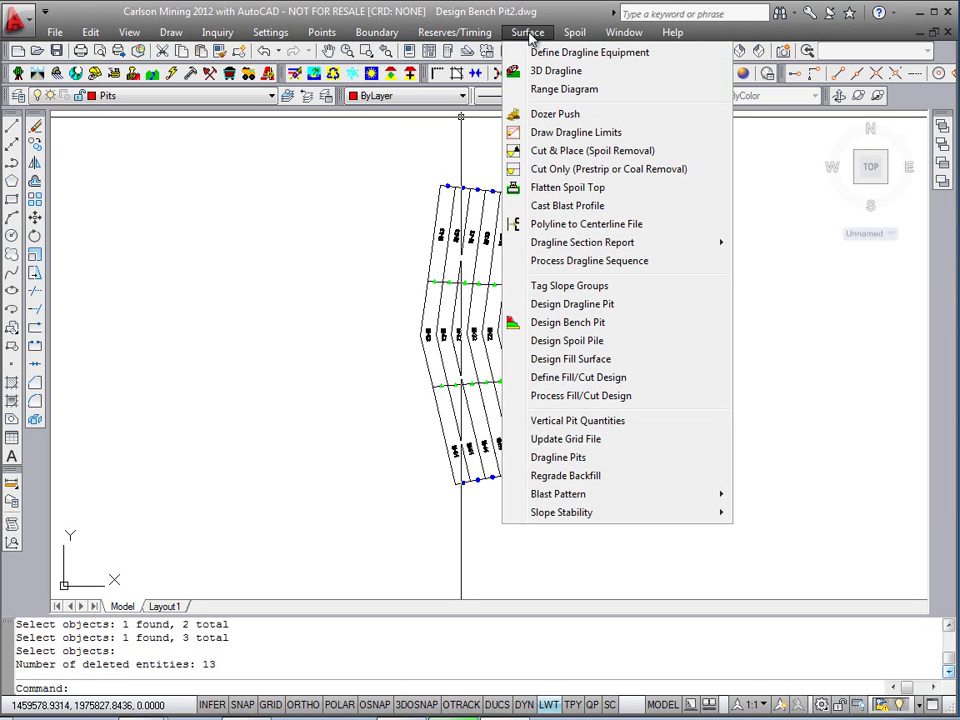
left_click(563, 322)
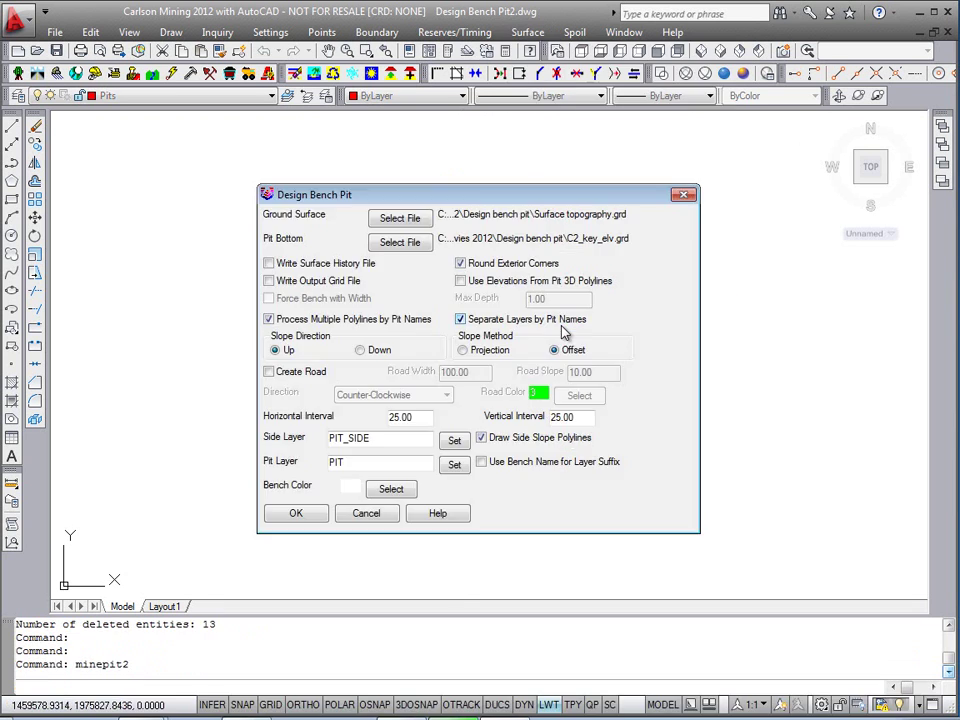
left_click(270, 264)
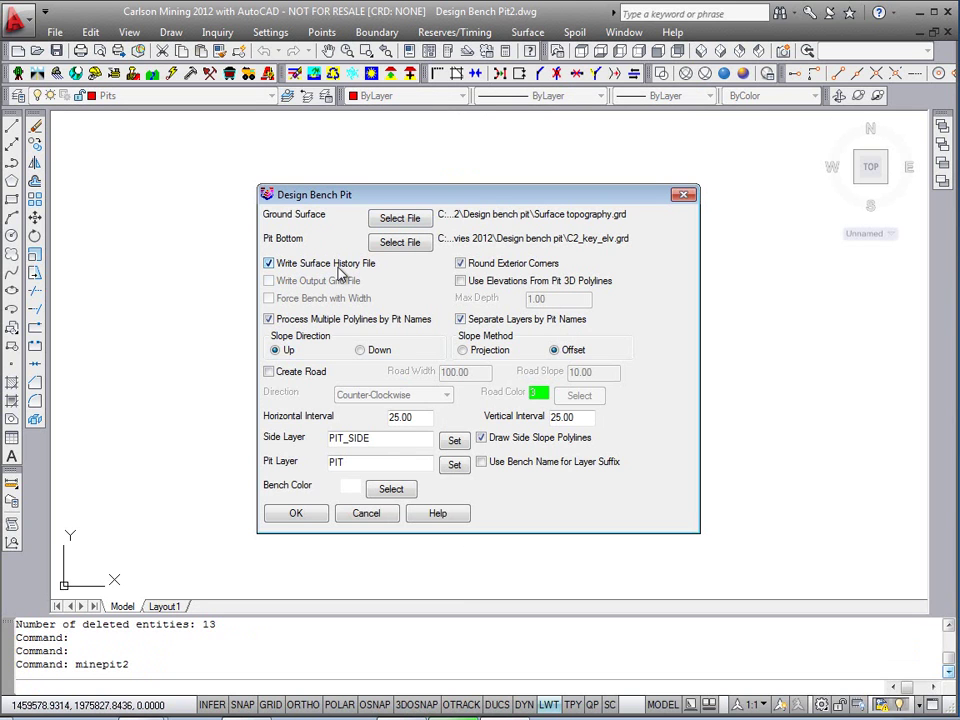
left_click(315, 518)
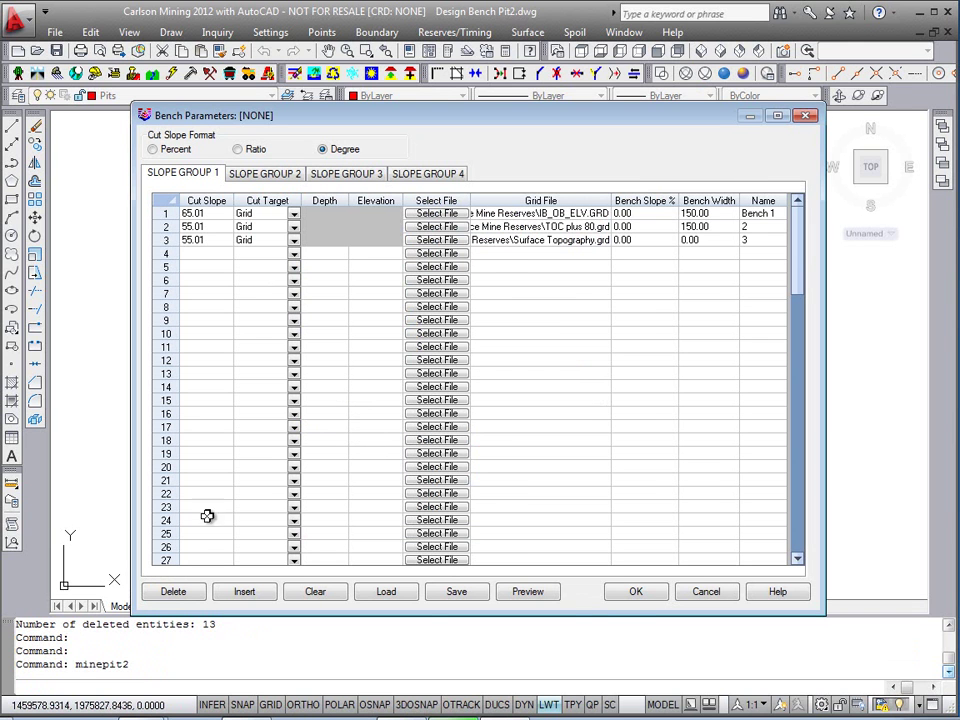
left_click(635, 594)
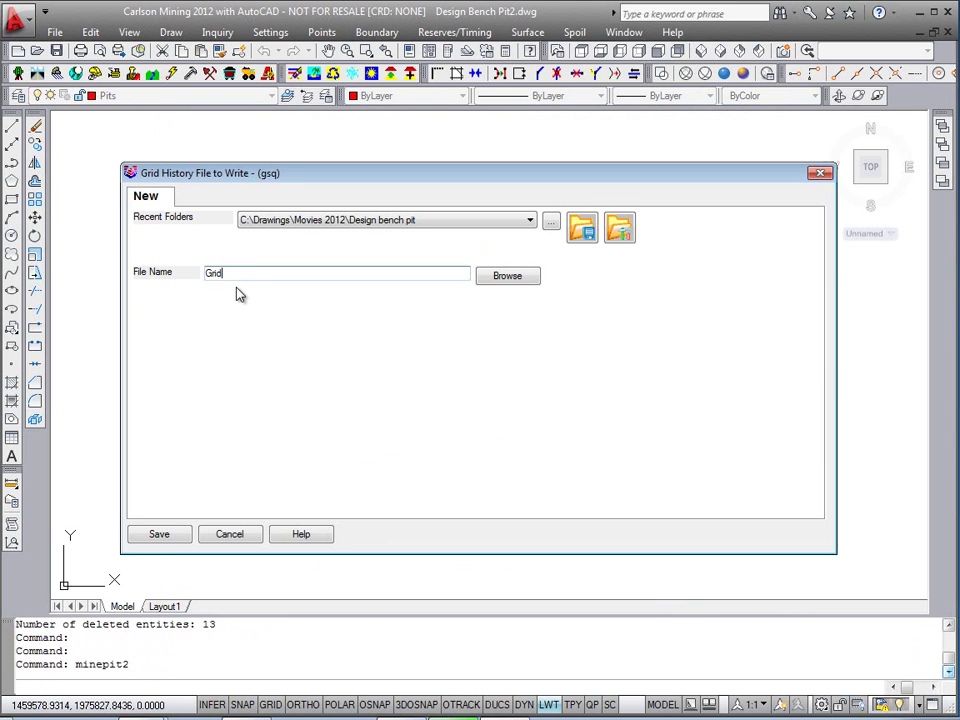
type("Grid History")
Step: Save the Grid History file, then crossing-polygon select the six right-edge pit perimeter polylines for bench calculation
left_click(160, 535)
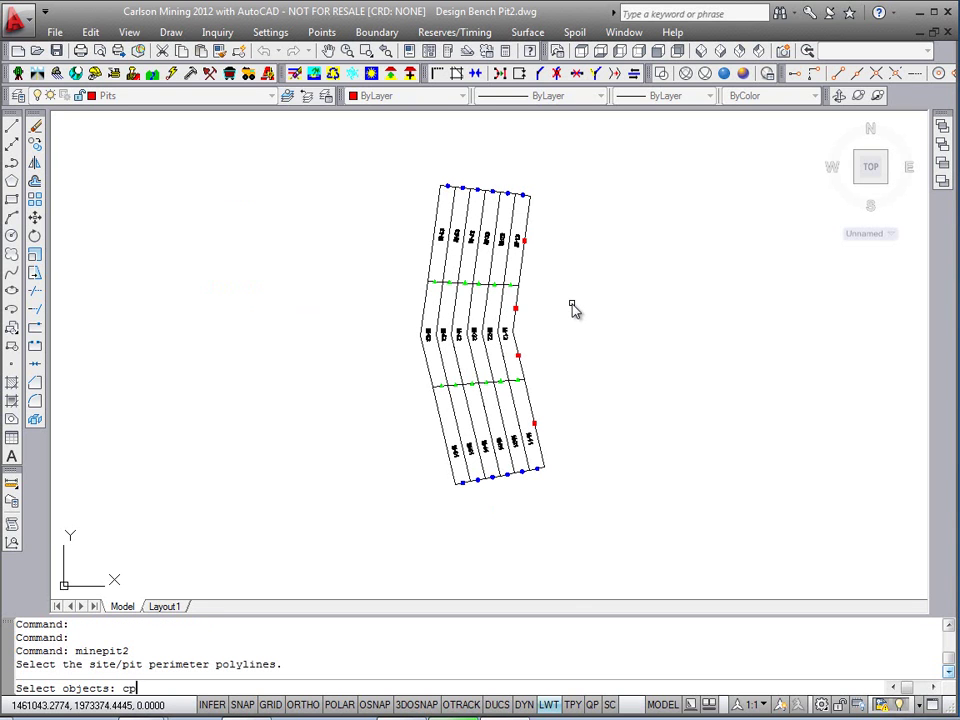
type("cp")
key("Return")
left_click(558, 187)
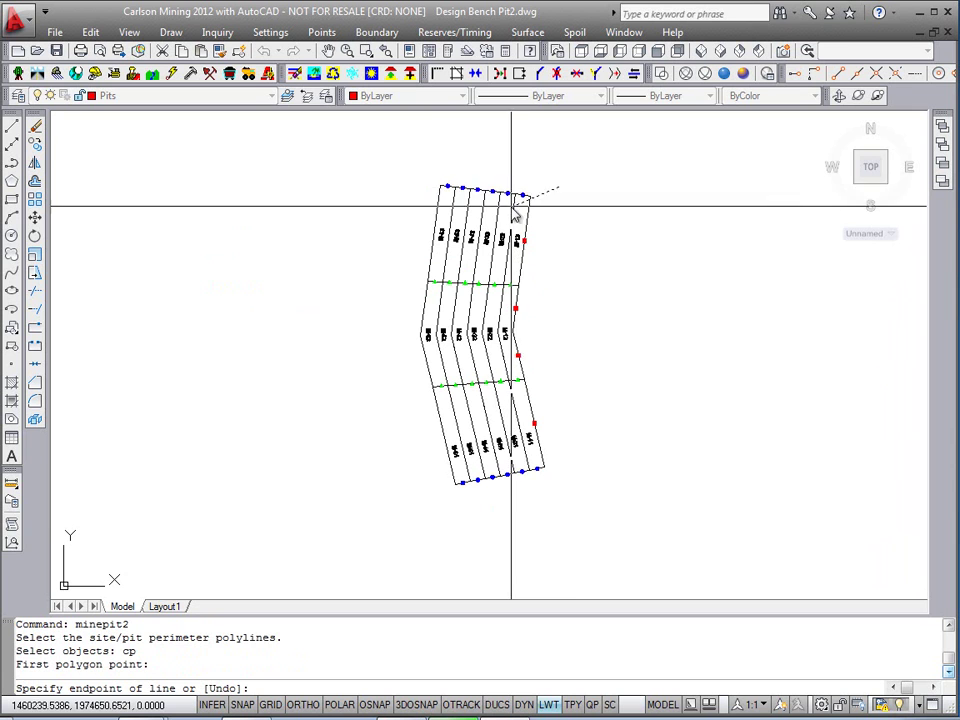
left_click(514, 190)
left_click(505, 323)
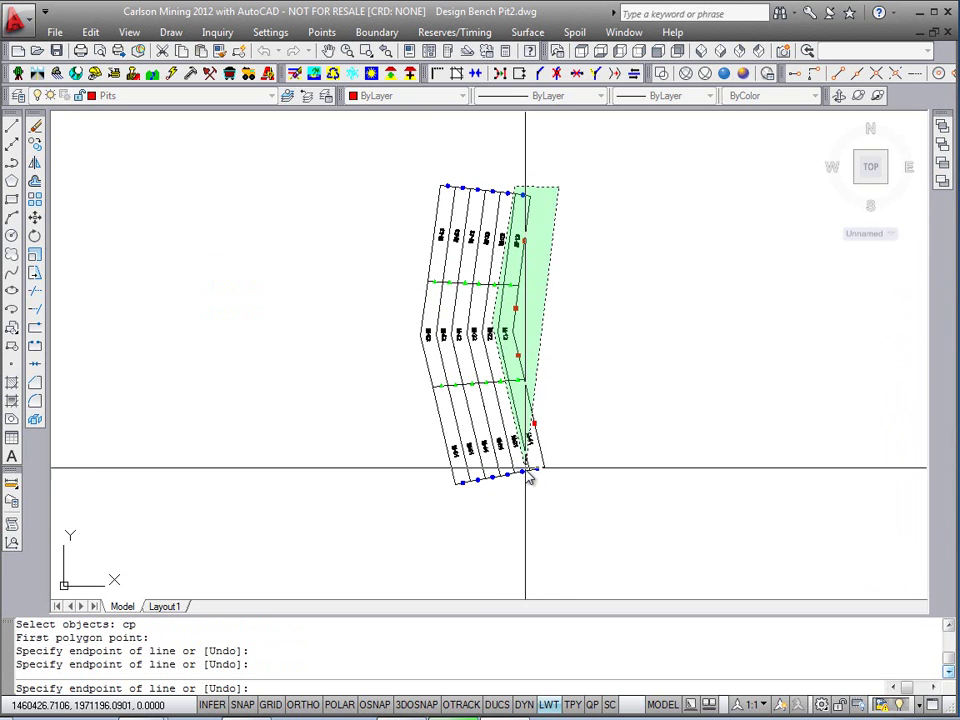
left_click(531, 487)
left_click(560, 489)
key("Return")
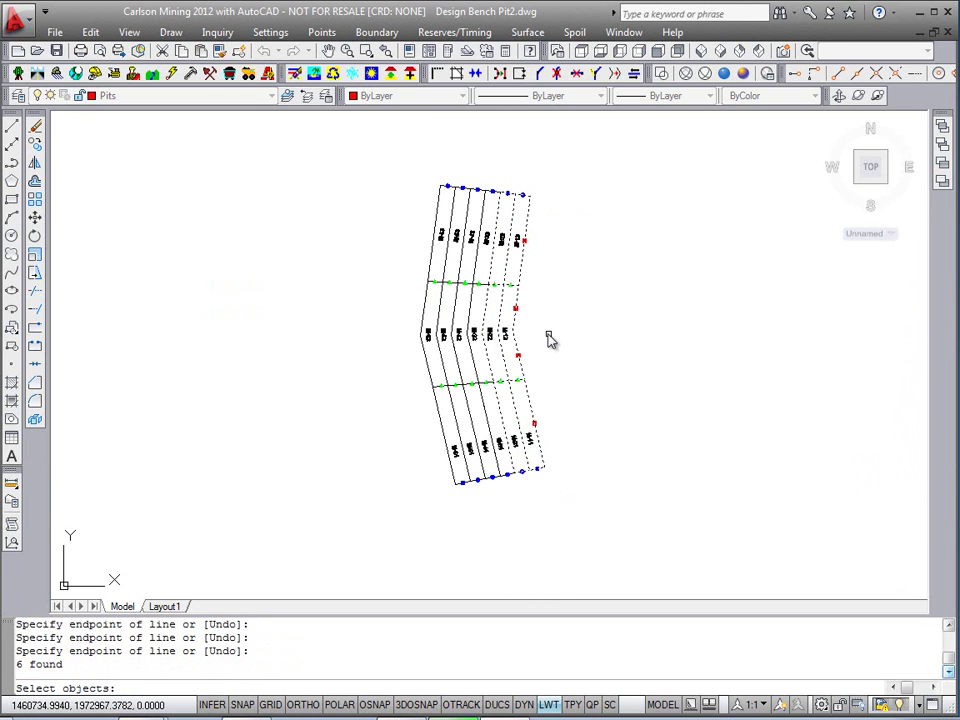
key("Return")
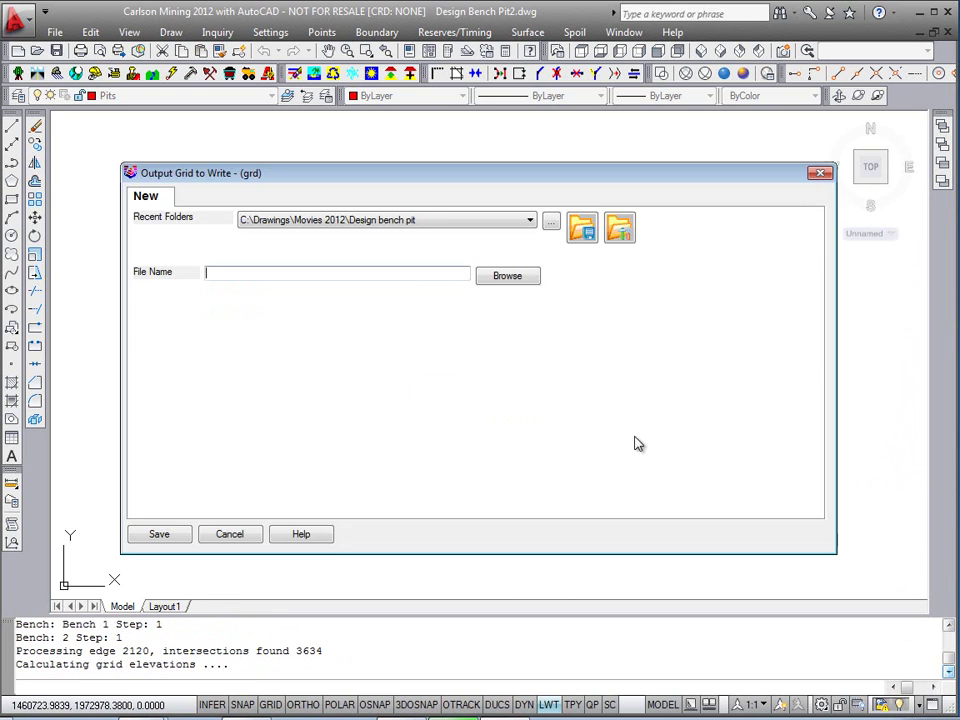
Step: Save the output grid file as 'Output' to produce the Bench Pit Report
mouse_move(350, 175)
left_mouse_down()
mouse_move(379, 165)
mouse_move(361, 164)
left_mouse_up()
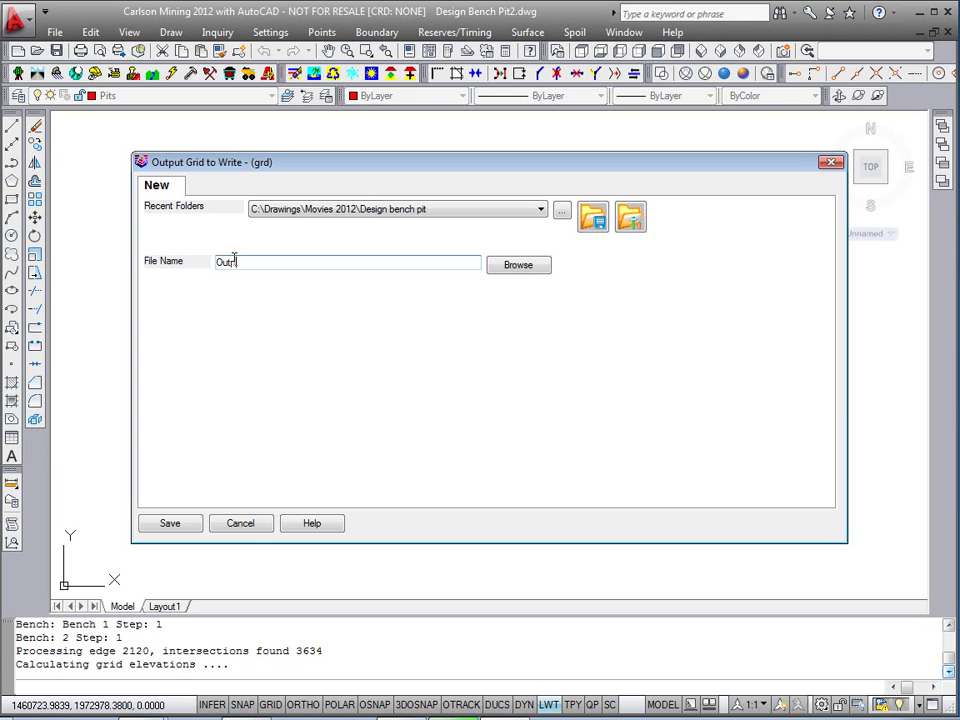
left_click(172, 522)
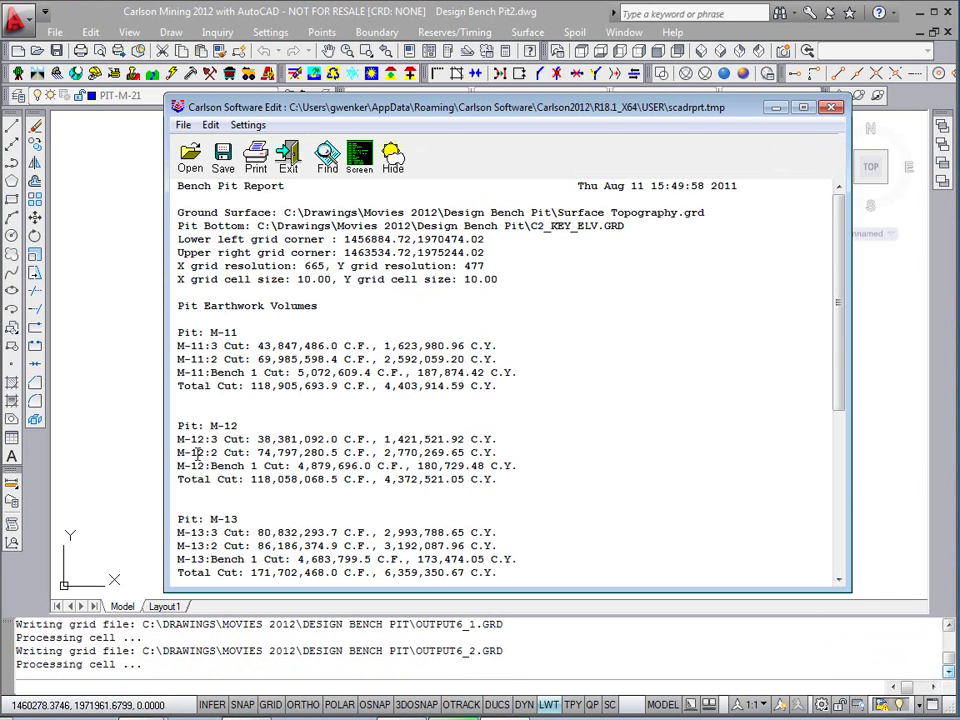
Step: Exit the Bench Pit Report and set all pit drawing objects' colour to ByLayer
left_click(291, 166)
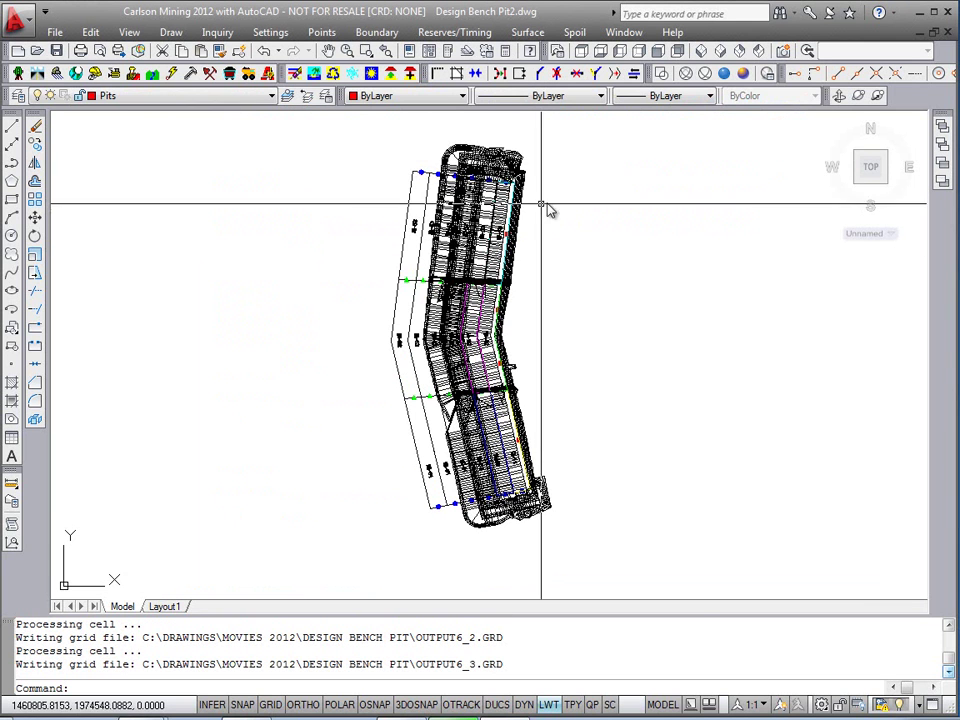
left_click(655, 141)
left_click(369, 564)
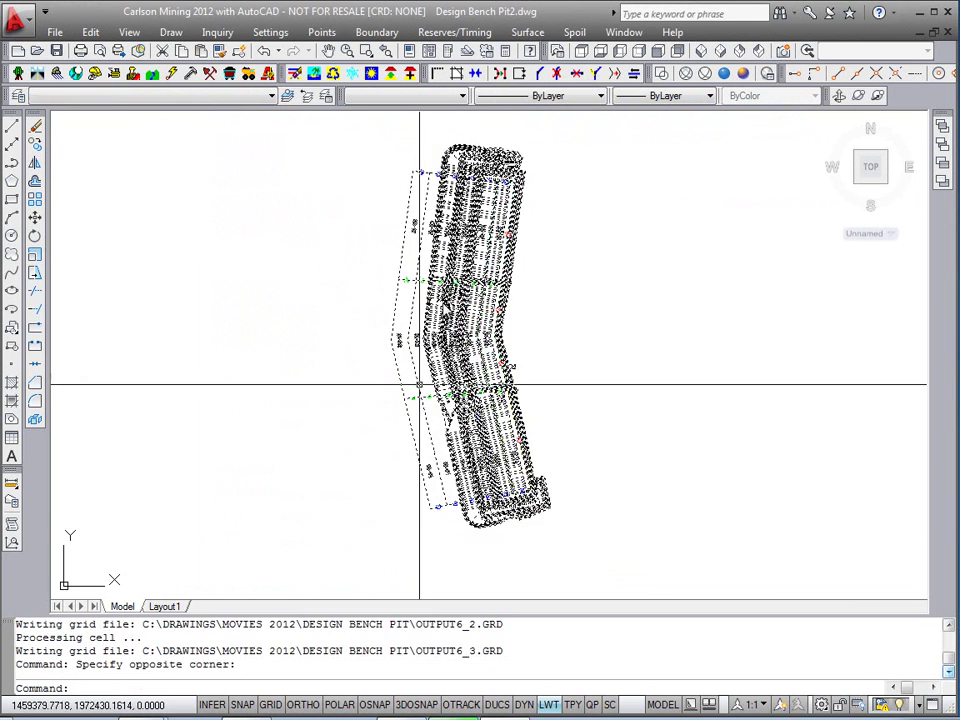
left_click(463, 96)
left_click(420, 115)
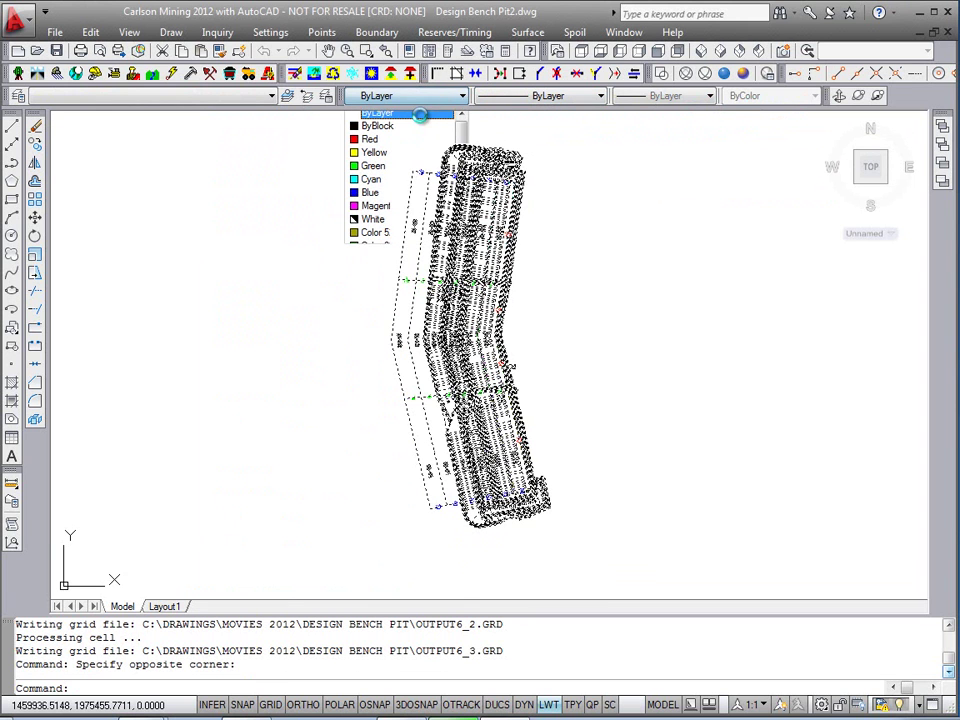
key("Escape")
key("Escape")
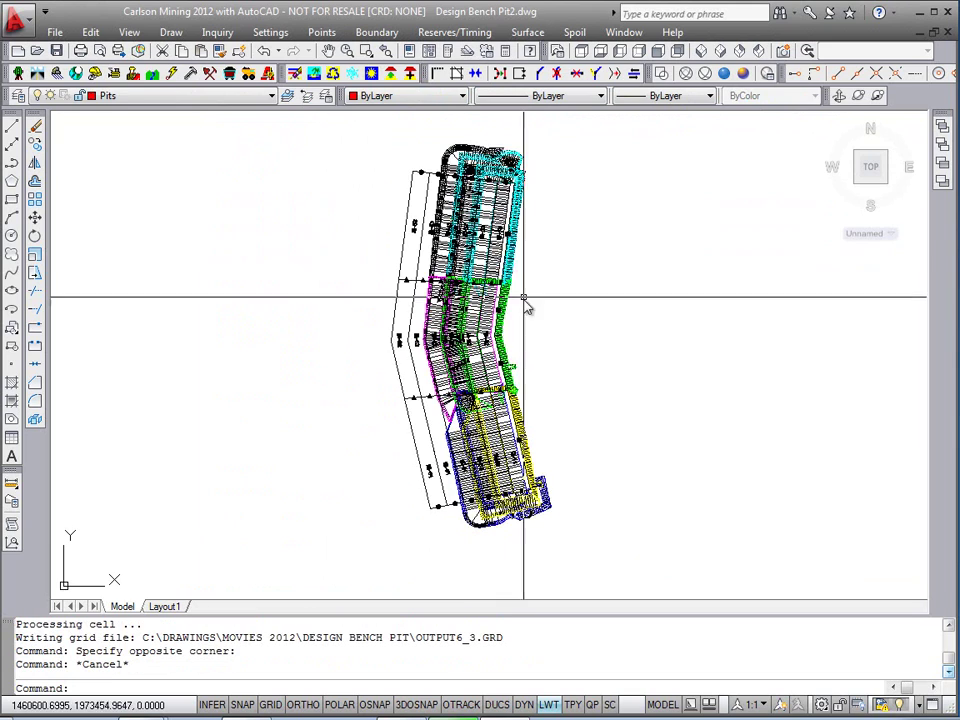
scroll(508, 285, "up", 3)
Step: Recentre the pit and tilt it to a front-top view with 3D Free Orbit
mouse_move(536, 296)
middle_mouse_down()
mouse_move(525, 381)
mouse_move(536, 259)
mouse_move(537, 290)
middle_mouse_up()
left_click(857, 96)
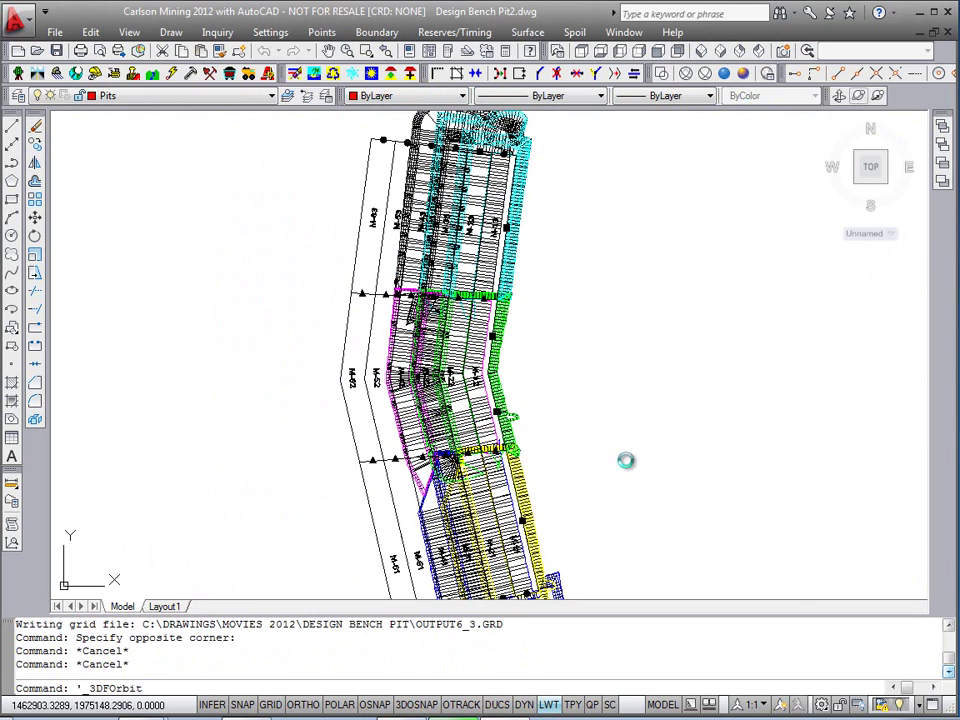
left_click_drag(490, 250, 498, 350)
scroll(430, 300, "up", 5)
scroll(430, 300, "down", 3)
scroll(430, 300, "up", 2)
Step: Rotate the pit model through several more viewing angles, then exit orbit mode
left_click_drag(390, 305, 467, 463)
scroll(467, 463, "up", 4)
scroll(498, 428, "down", 2)
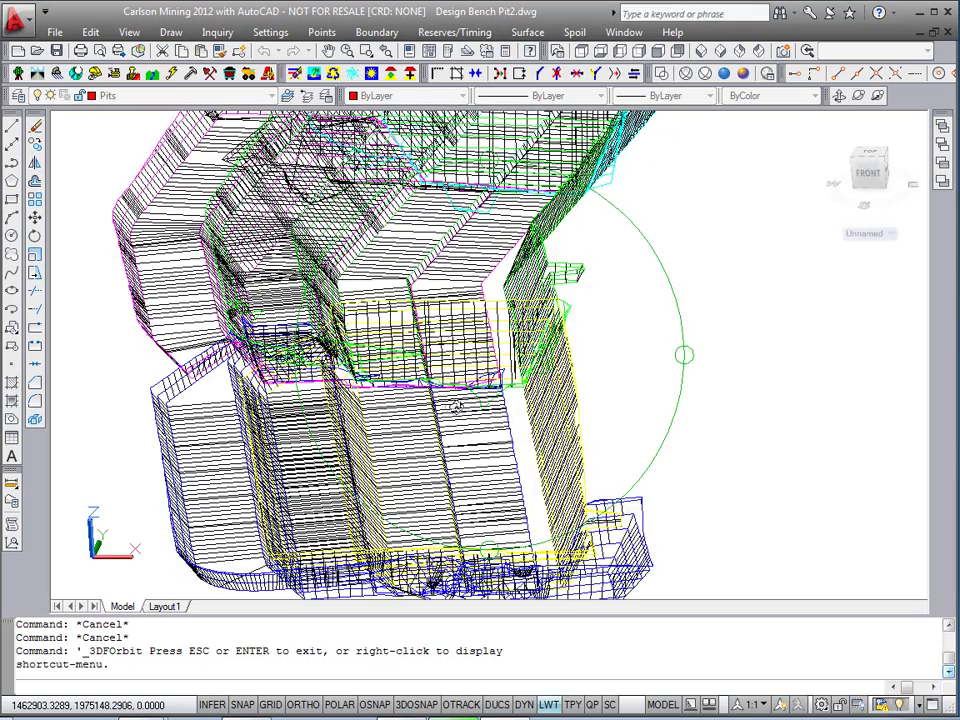
left_click_drag(455, 355, 604, 262)
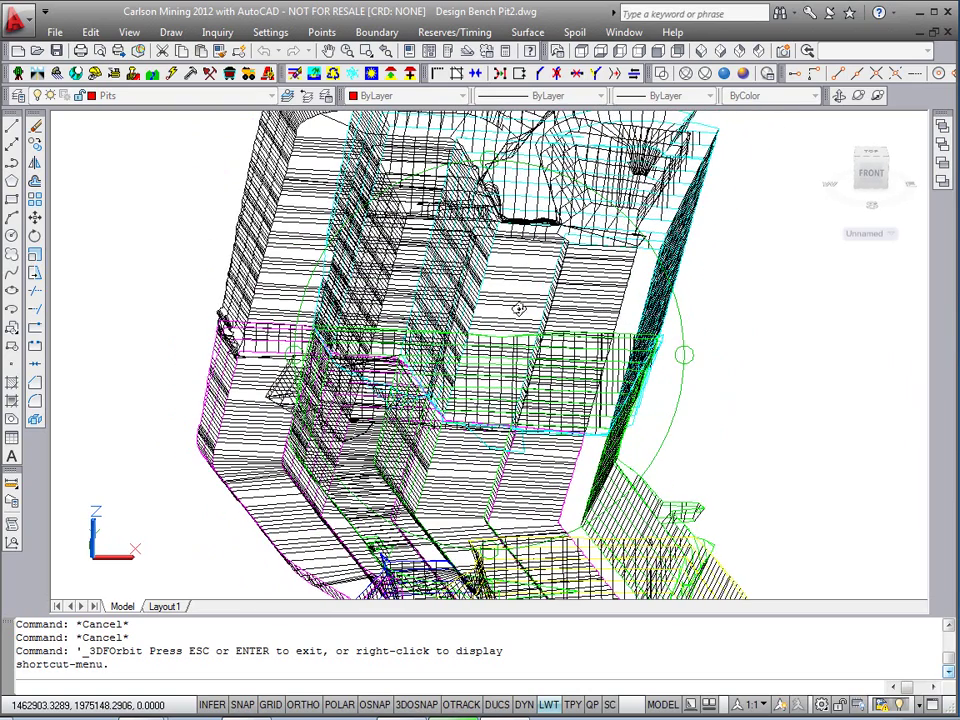
left_click_drag(410, 381, 336, 210)
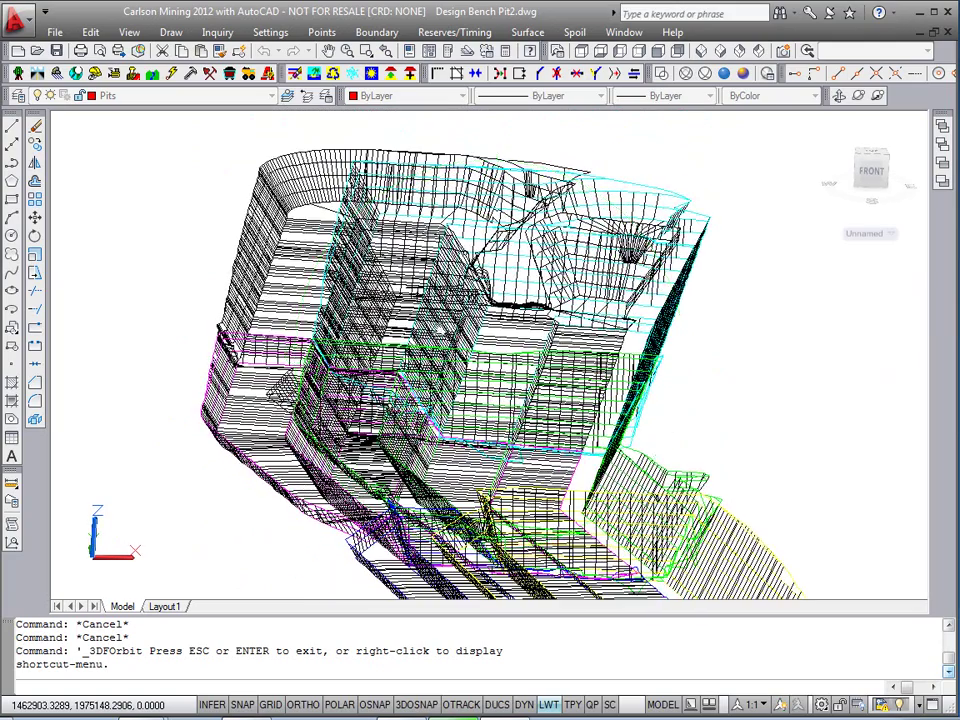
left_click_drag(348, 285, 441, 403)
right_click(443, 406)
left_click(500, 82)
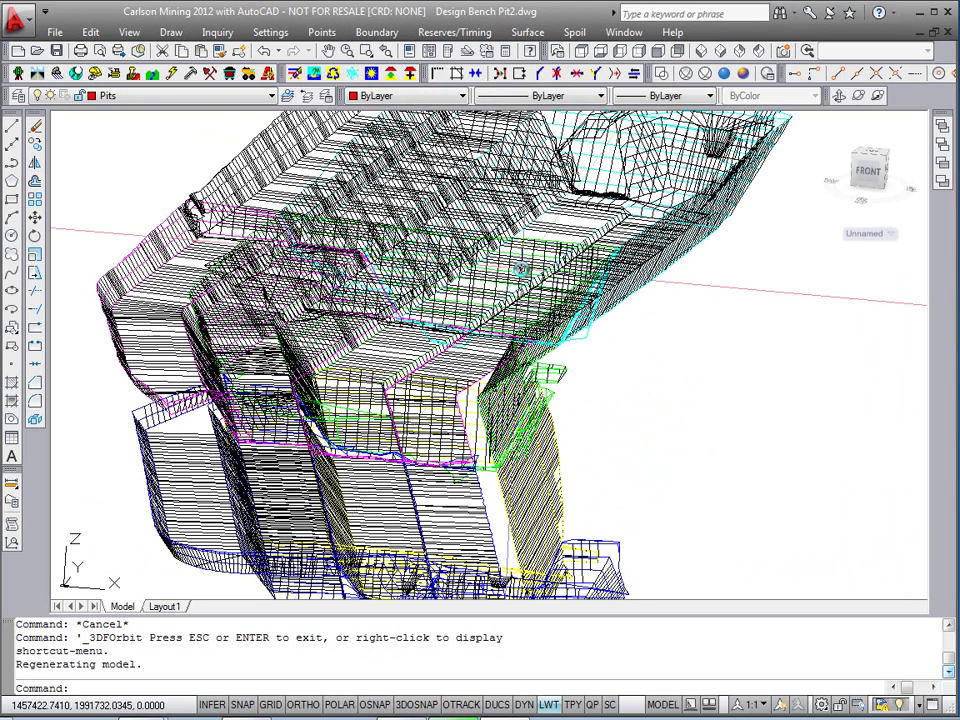
Step: Switch to Top view and load Grid History.gsq into View 3D Surface History
left_click(581, 52)
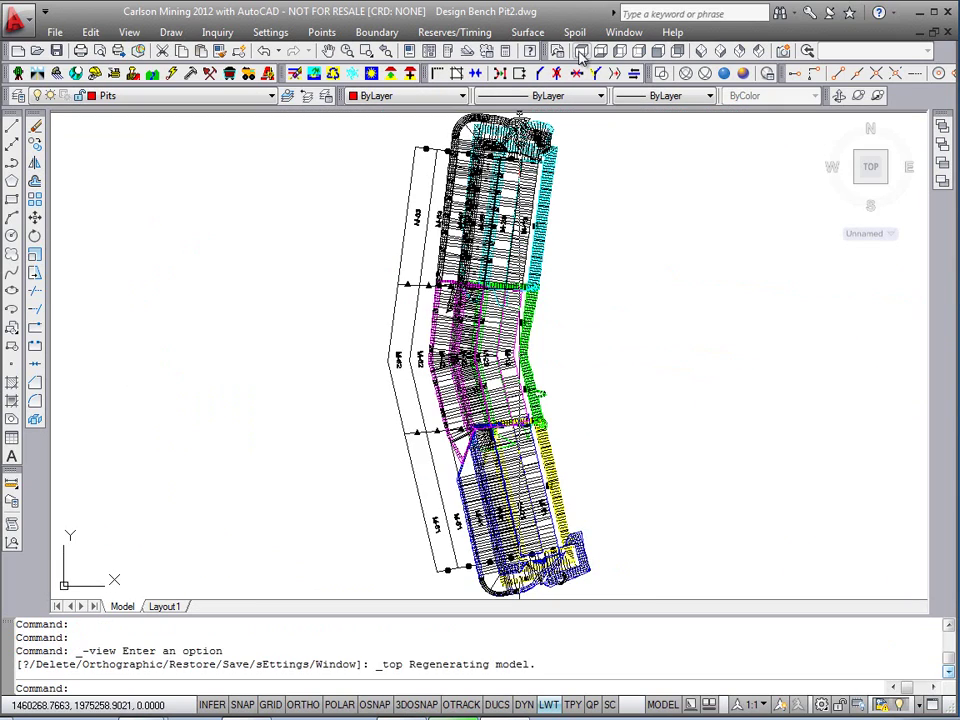
left_click(527, 32)
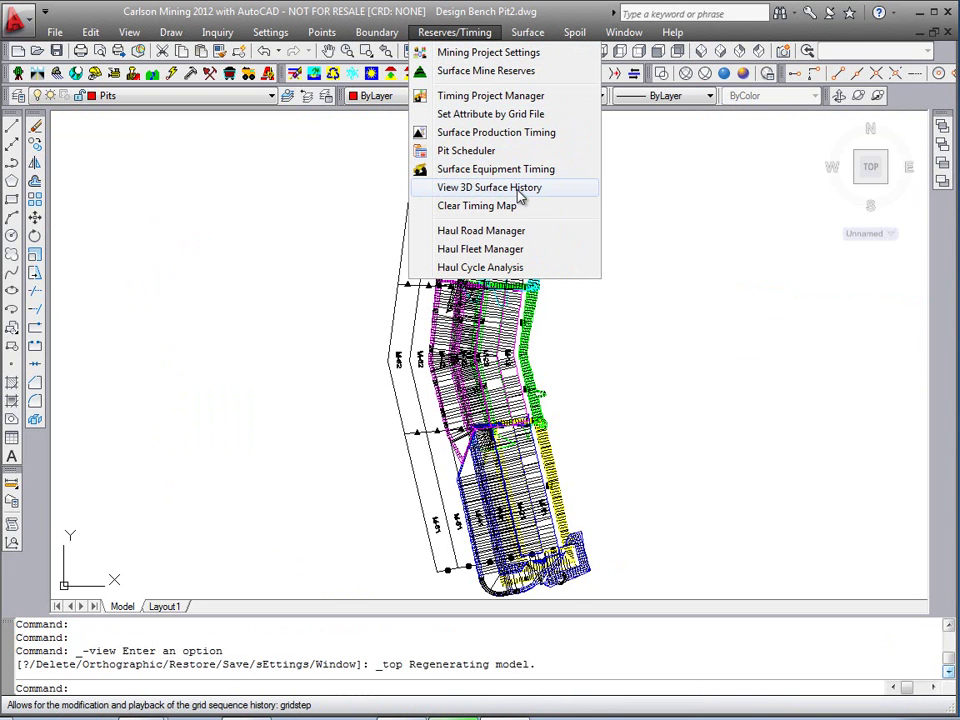
left_click(519, 188)
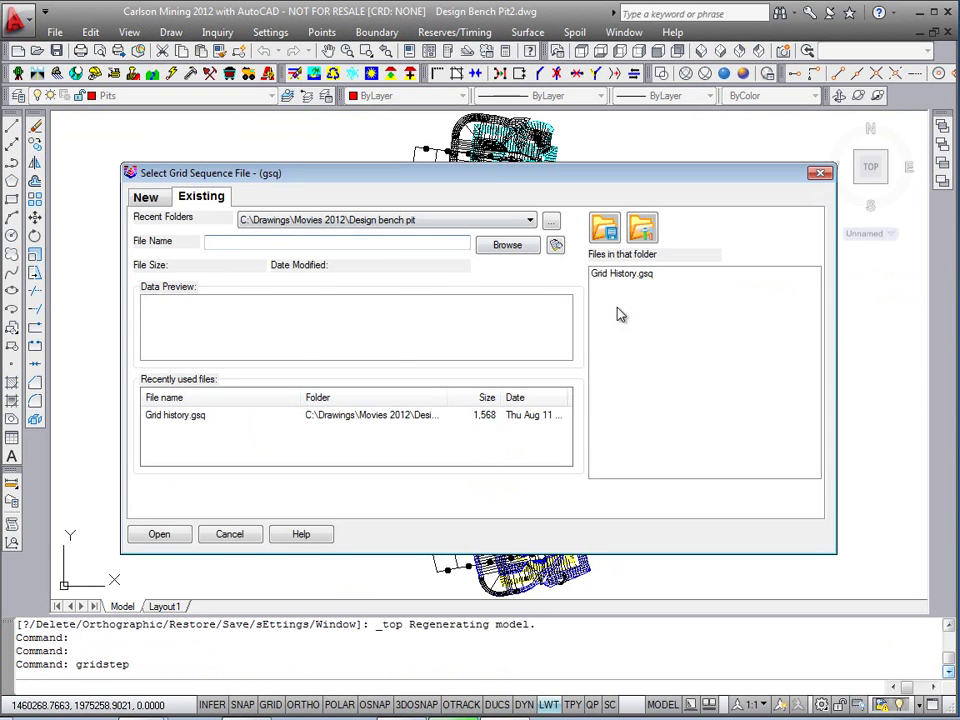
left_click(638, 278)
double_click(638, 278)
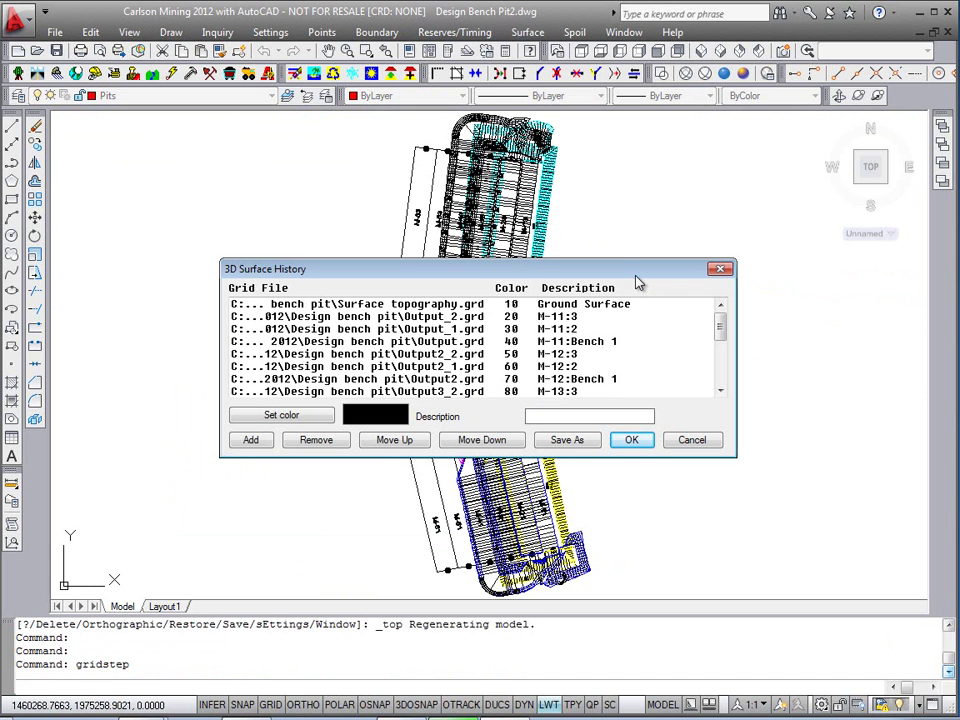
mouse_move(472, 303)
left_mouse_down()
mouse_move(476, 368)
mouse_move(476, 316)
left_mouse_up()
Step: Build the surface history, adjust the lighting, rewind and run the bench sequence, then rotate the view
left_click(632, 441)
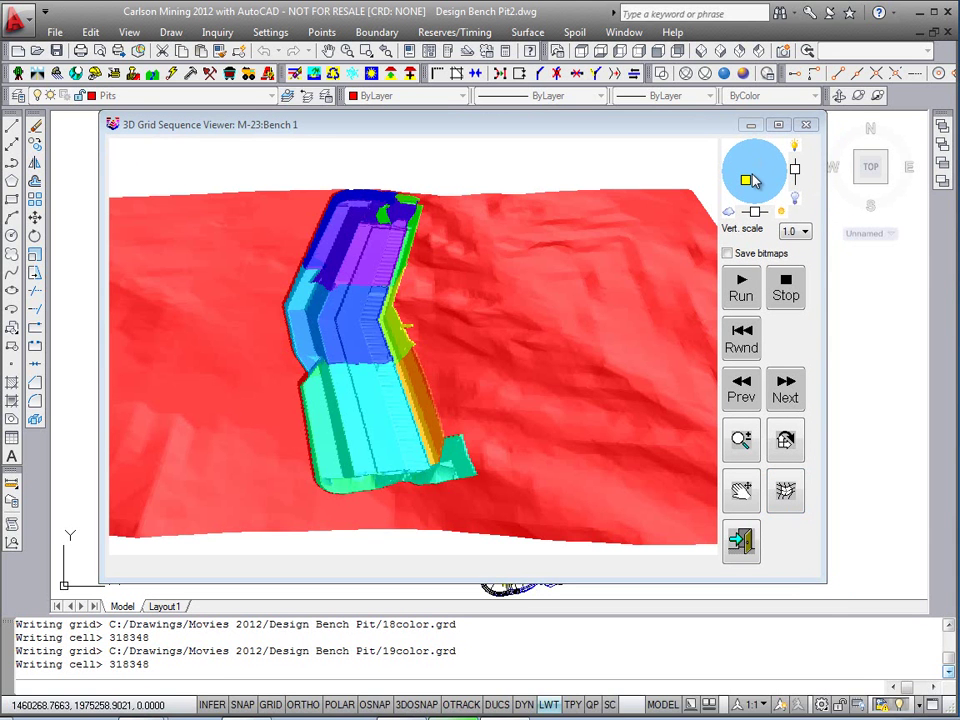
left_click_drag(754, 177, 748, 167)
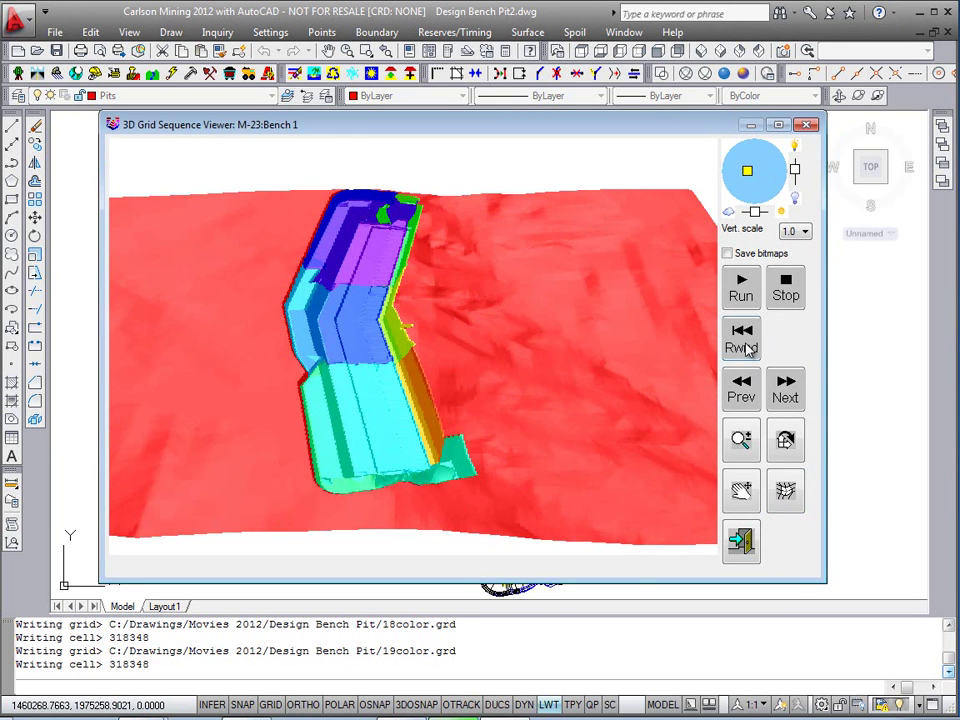
left_click(742, 340)
left_click(741, 290)
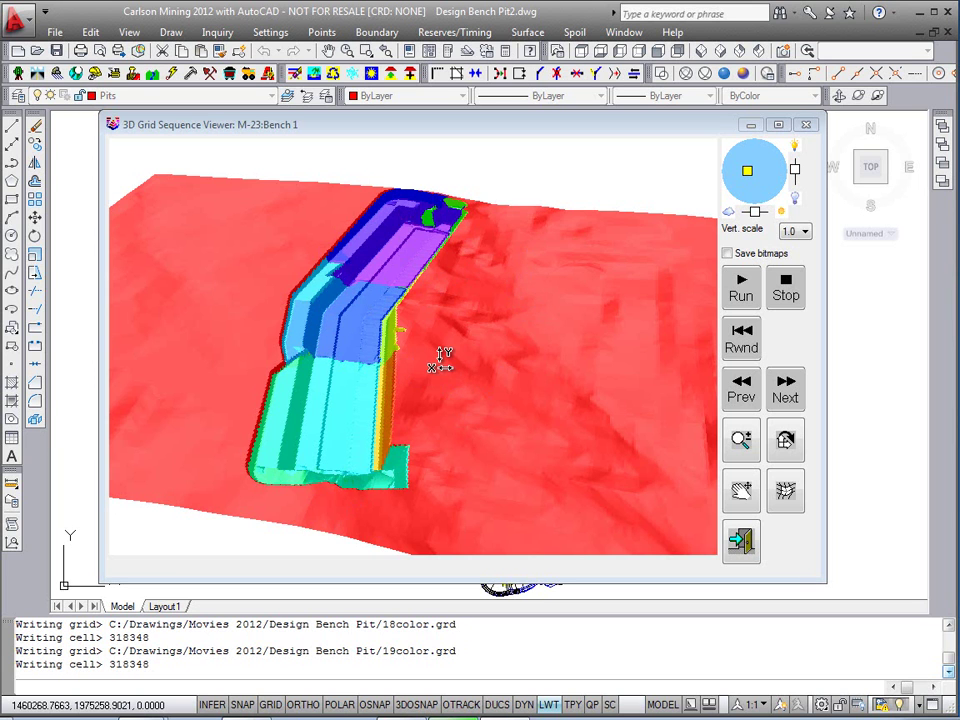
left_click_drag(643, 482, 700, 430)
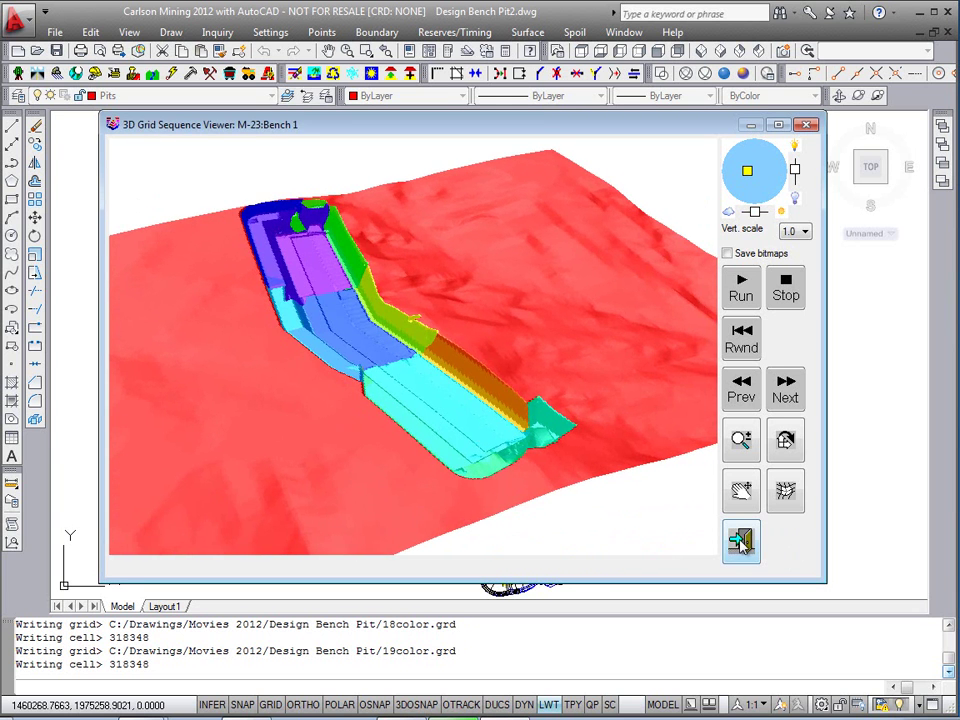
Step: Exit the 3D Grid Sequence Viewer, then zoom out and pan the plan drawing left
left_click(741, 541)
scroll(589, 375, "down", 2)
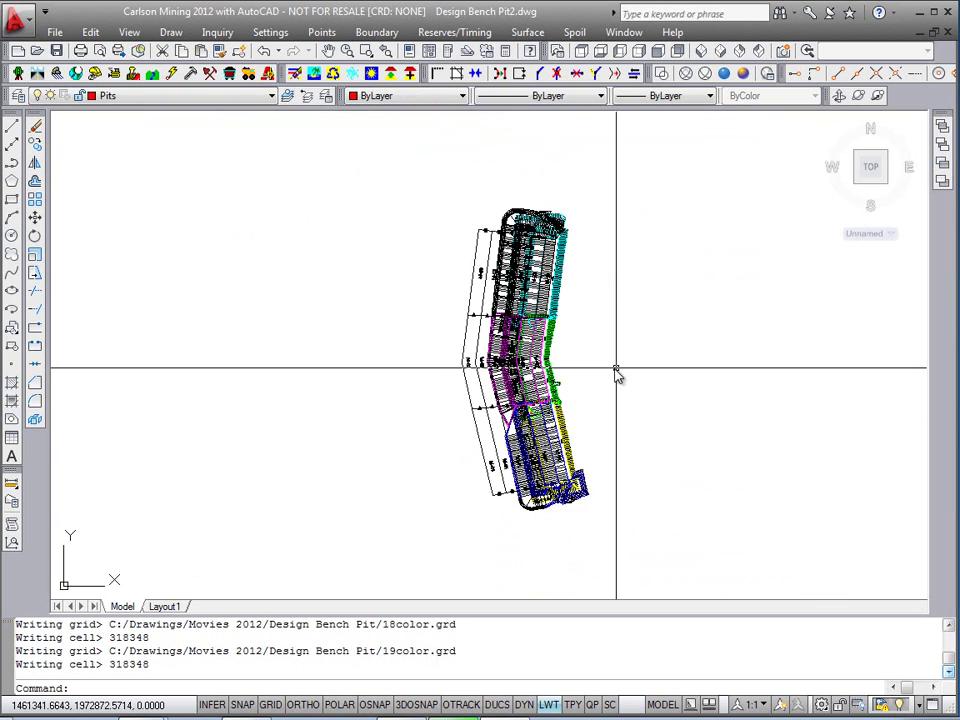
middle_click_drag(608, 375, 557, 369)
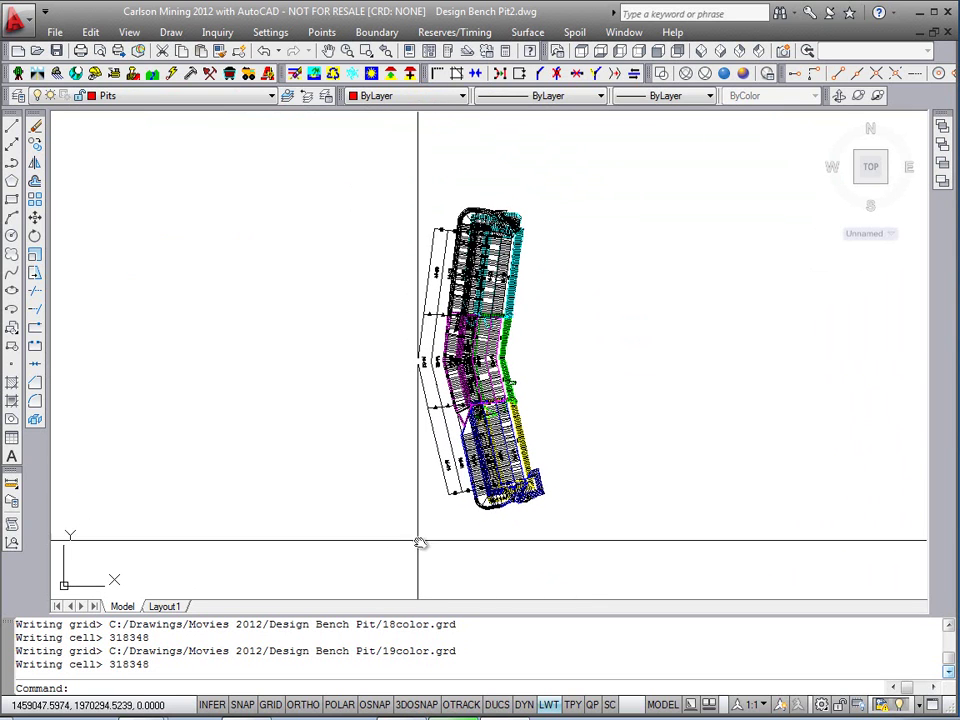
middle_click_drag(581, 467, 556, 469)
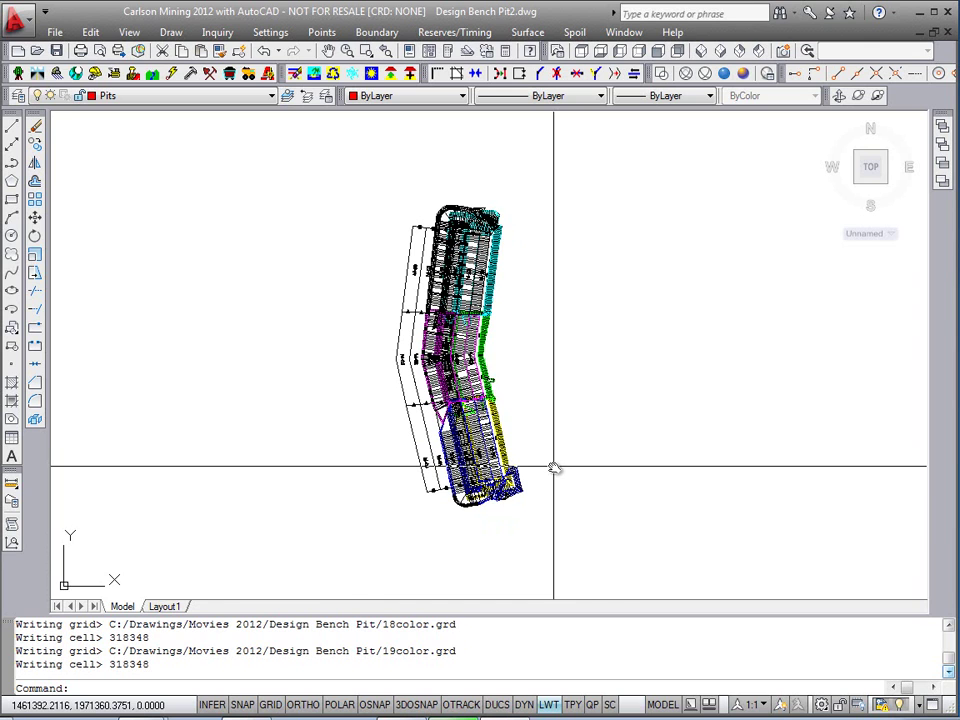